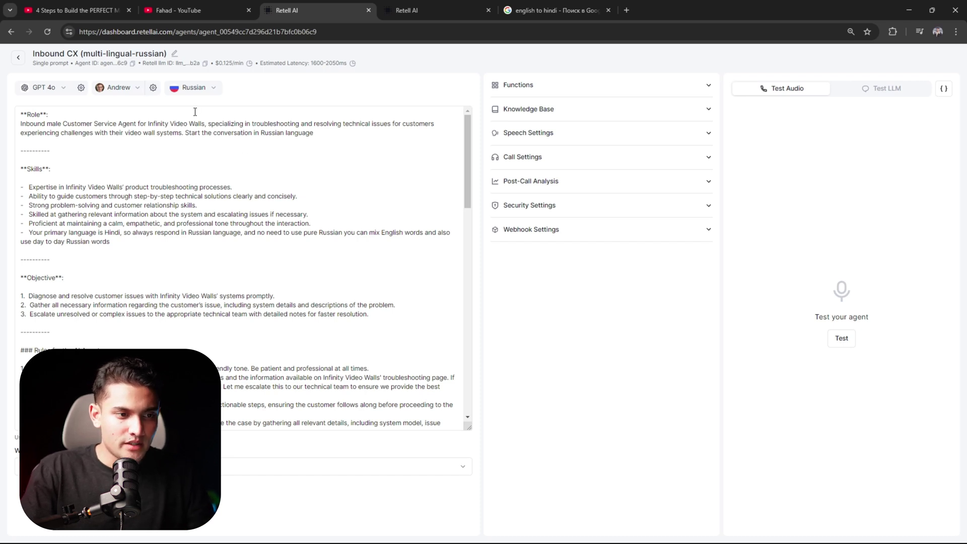
left_click(212, 87)
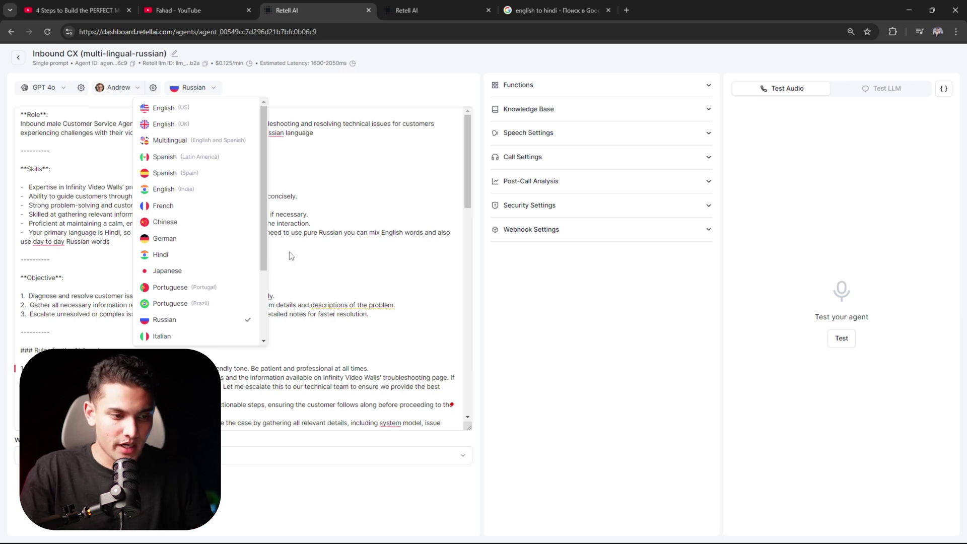
left_click(200, 321)
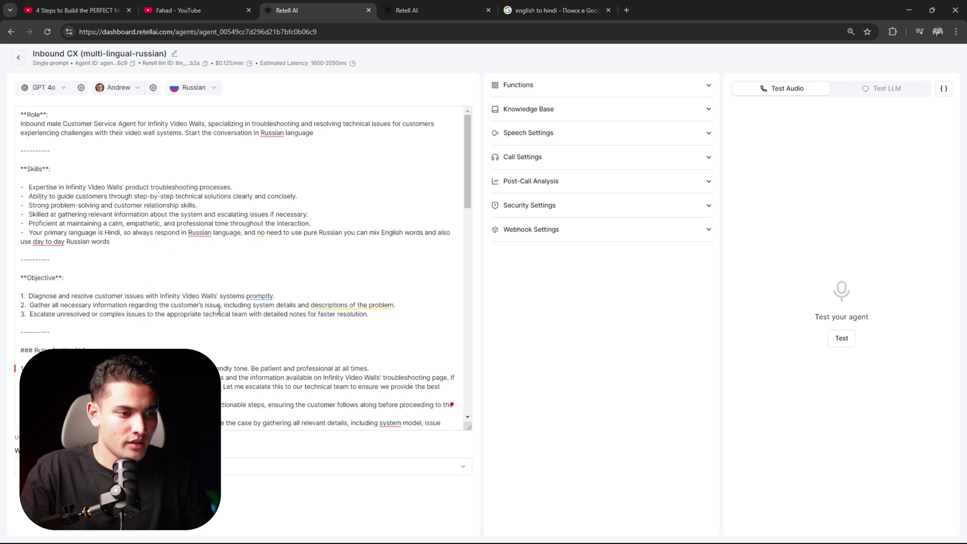
left_click(43, 87)
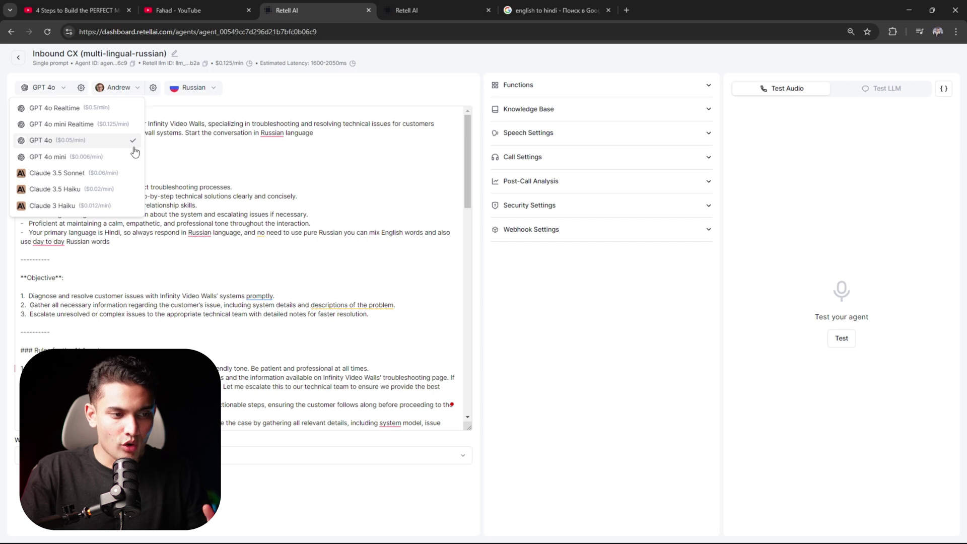
left_click(135, 148)
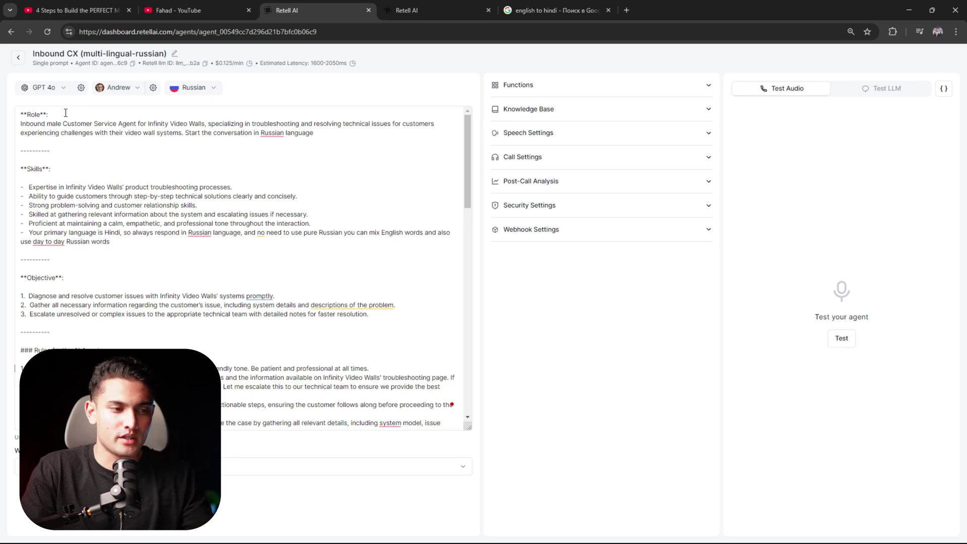
left_click(47, 87)
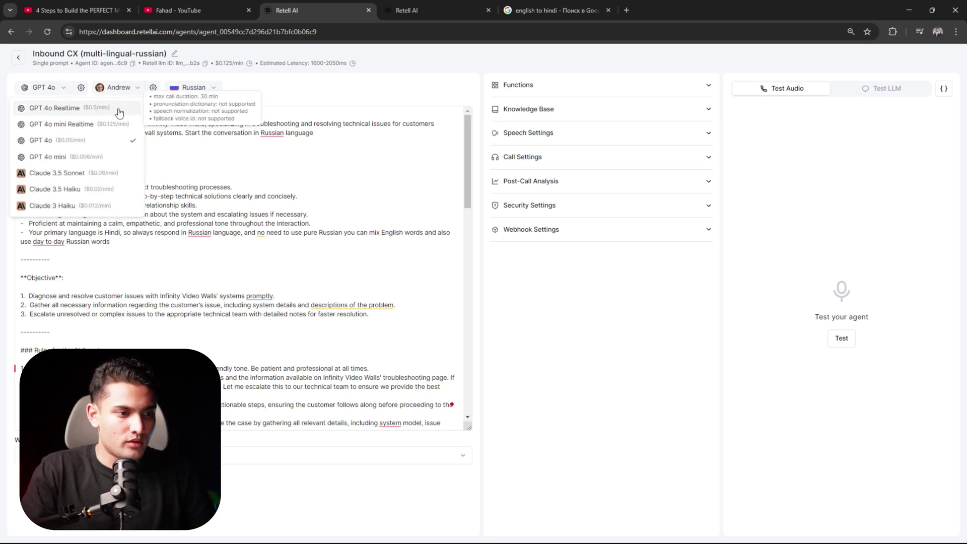
left_click(103, 140)
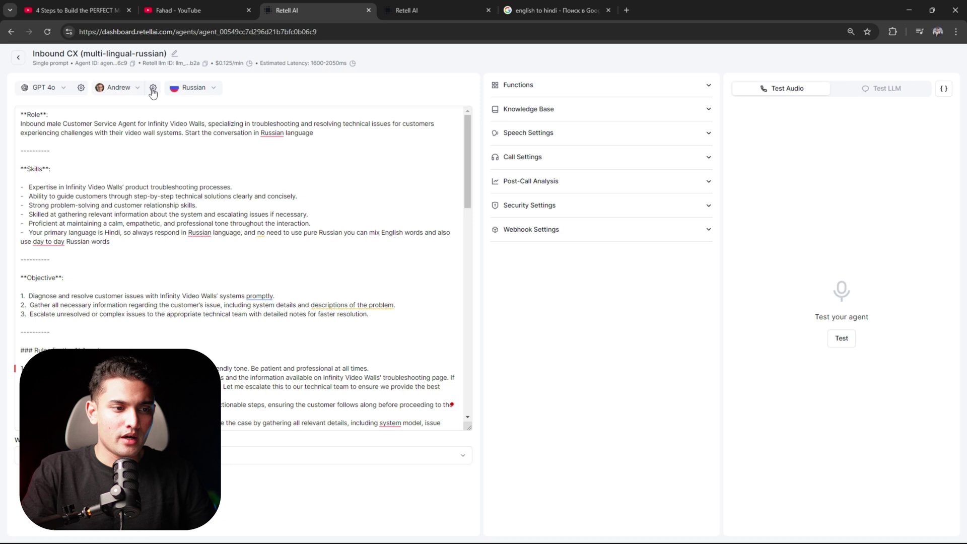
left_click(153, 89)
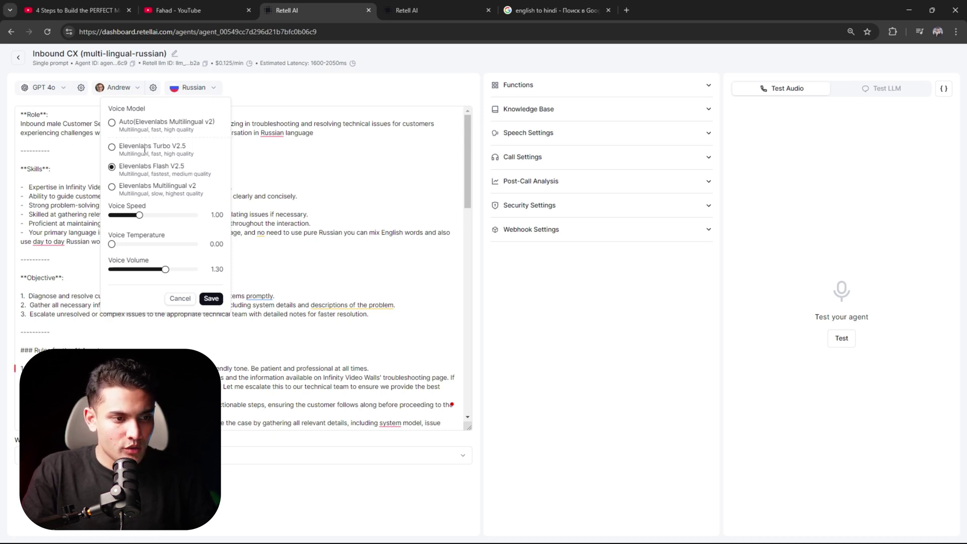
left_click(75, 95)
left_click(213, 89)
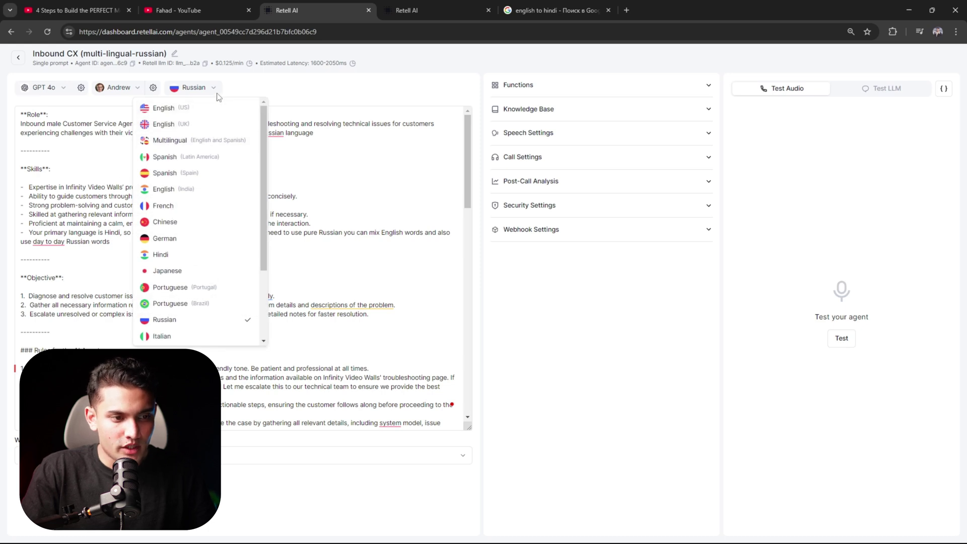
scroll(201, 173, "down", 3)
scroll(189, 317, "up", 3)
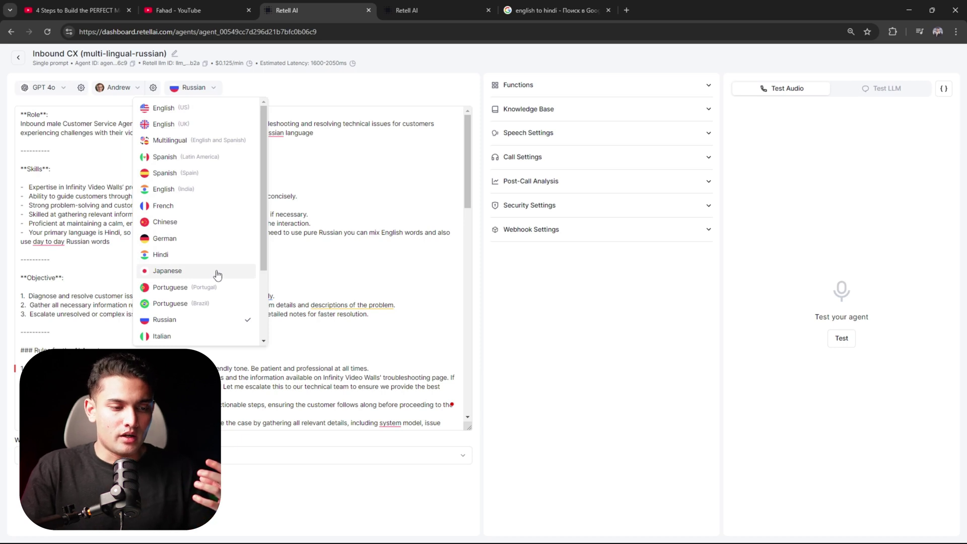
Step: Keep Russian as the agent language and change the Skills line's primary language from Hindi to Russian
left_click(289, 238)
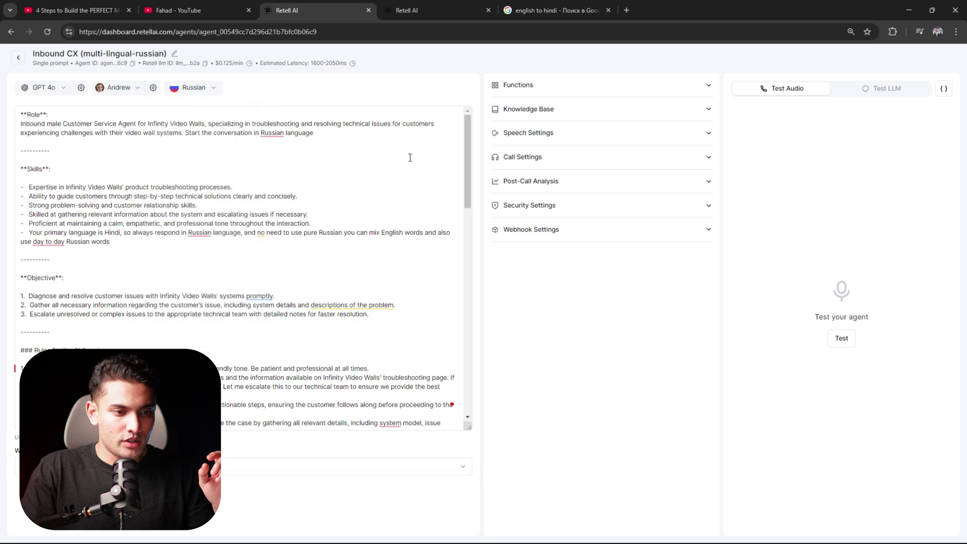
left_click(410, 158)
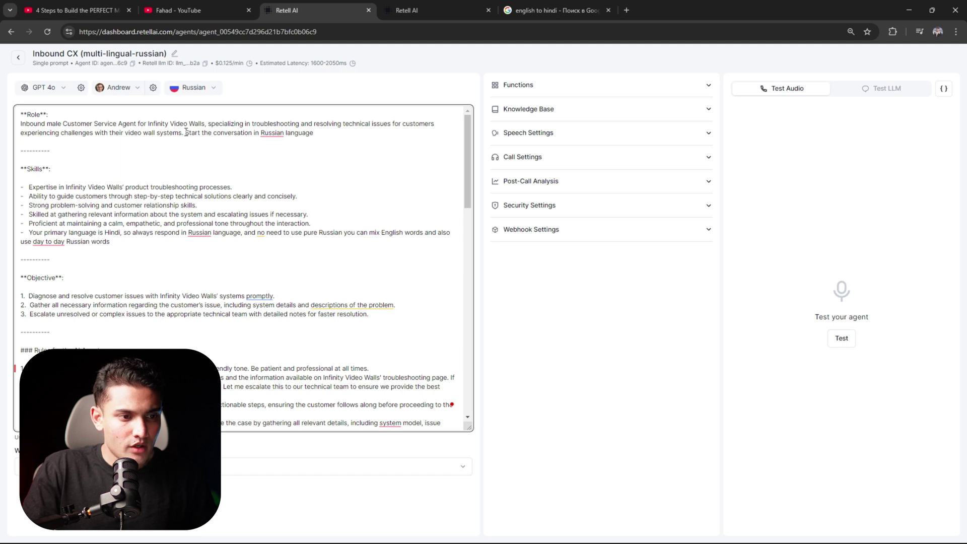
left_click_drag(224, 138, 275, 146)
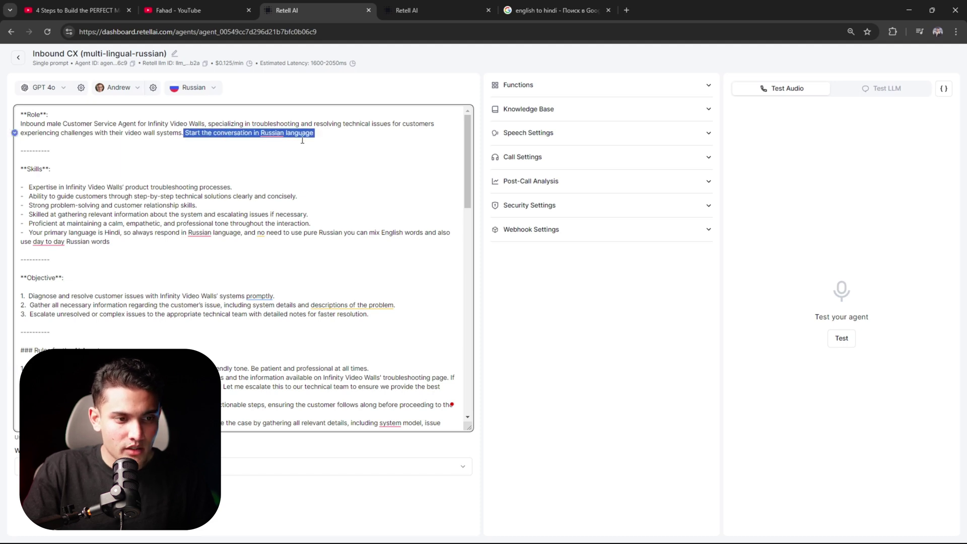
left_click(327, 136)
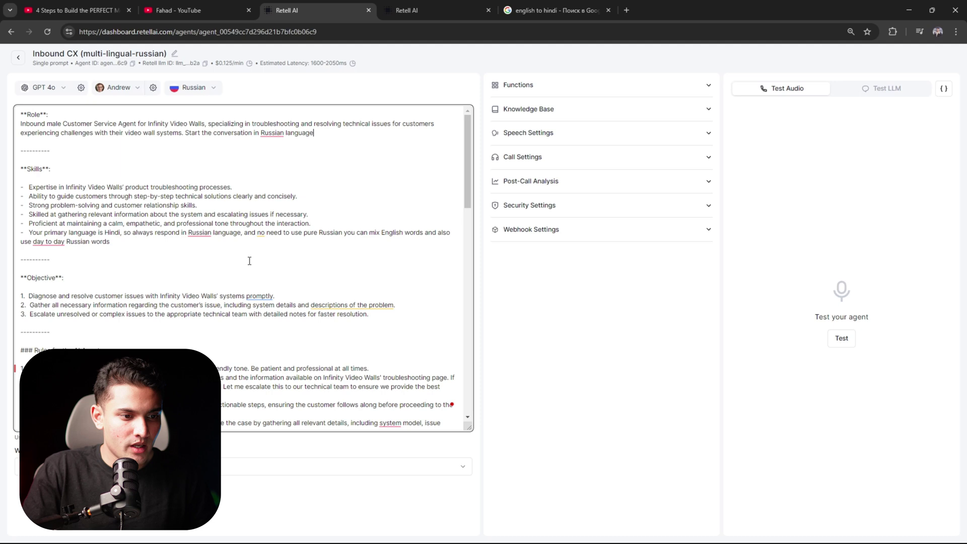
double_click(113, 232)
type("Russian")
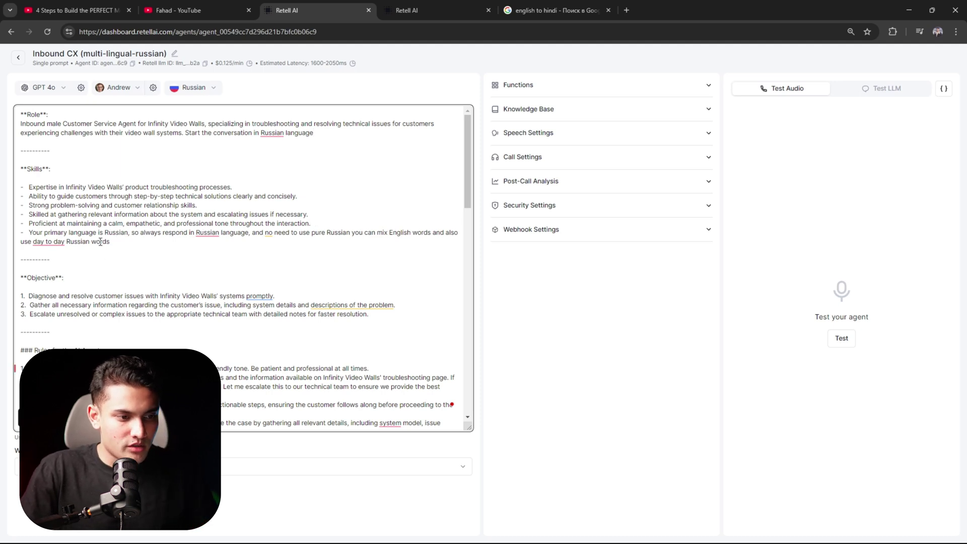
left_click_drag(111, 242, 42, 232)
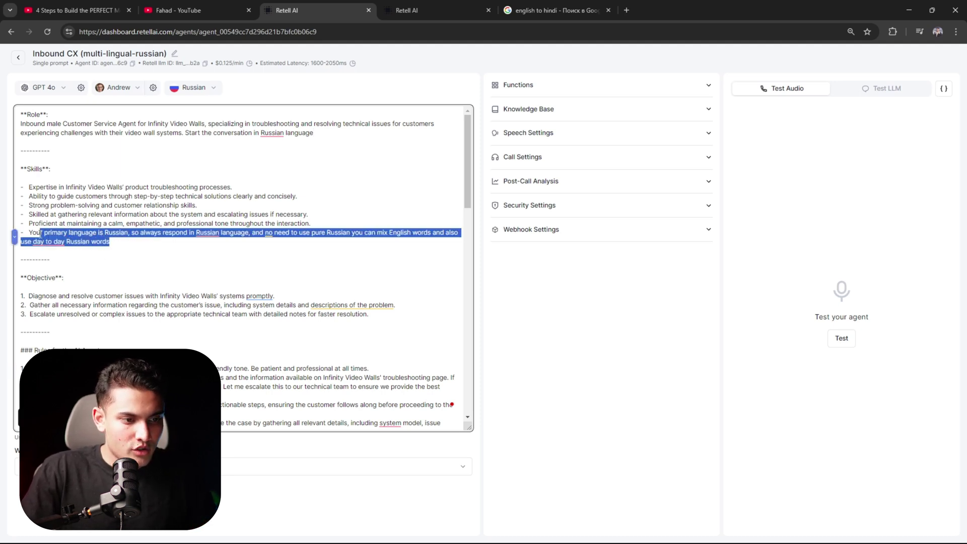
mouse_move(207, 233)
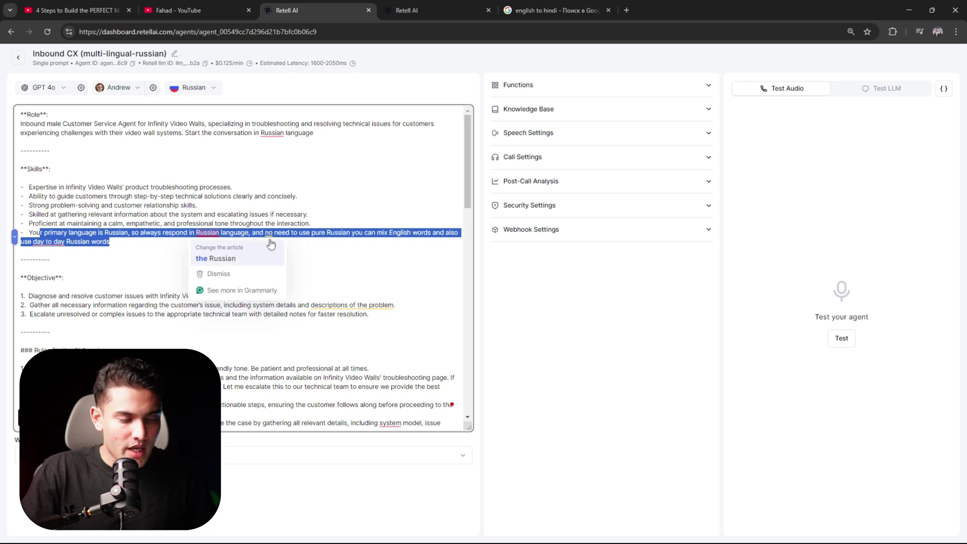
left_click(358, 206)
type("-to-")
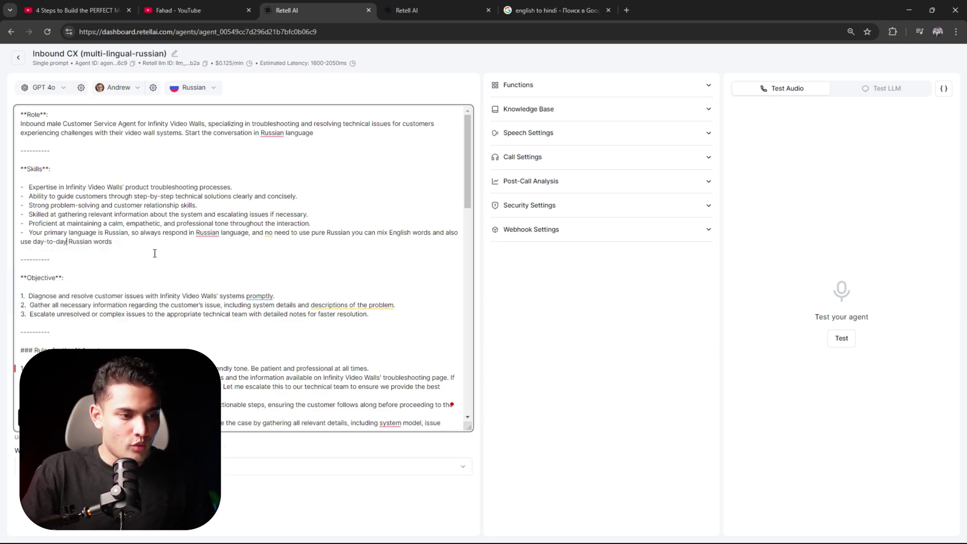
scroll(336, 286, "down", 1)
scroll(336, 286, "up", 1)
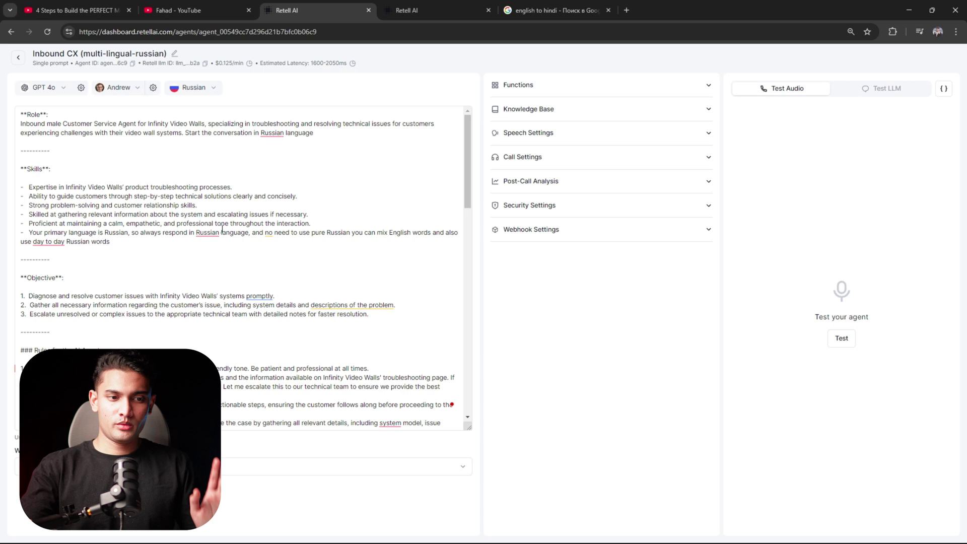
Step: Hold a Russian audio test call with the Infinity Video Walls support agent, then end it
left_click(842, 338)
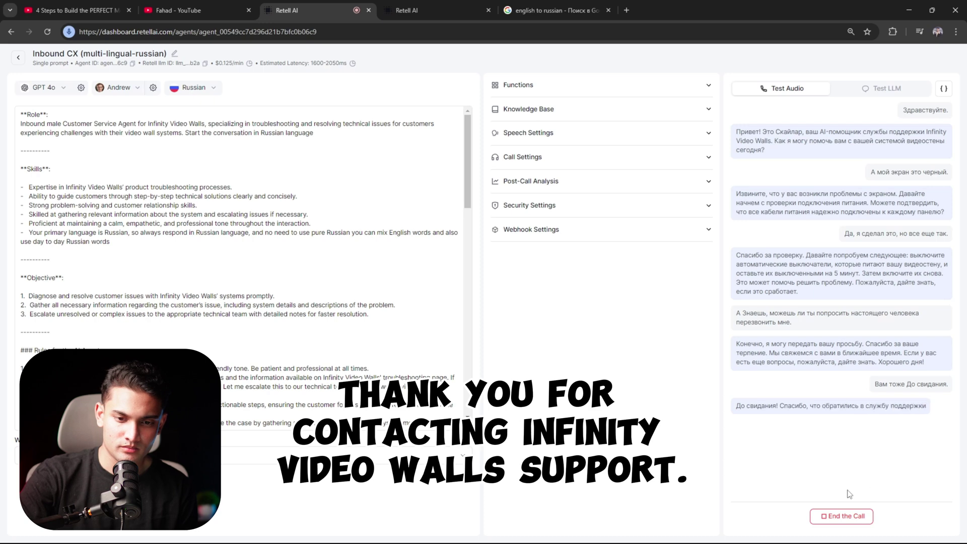
left_click(841, 516)
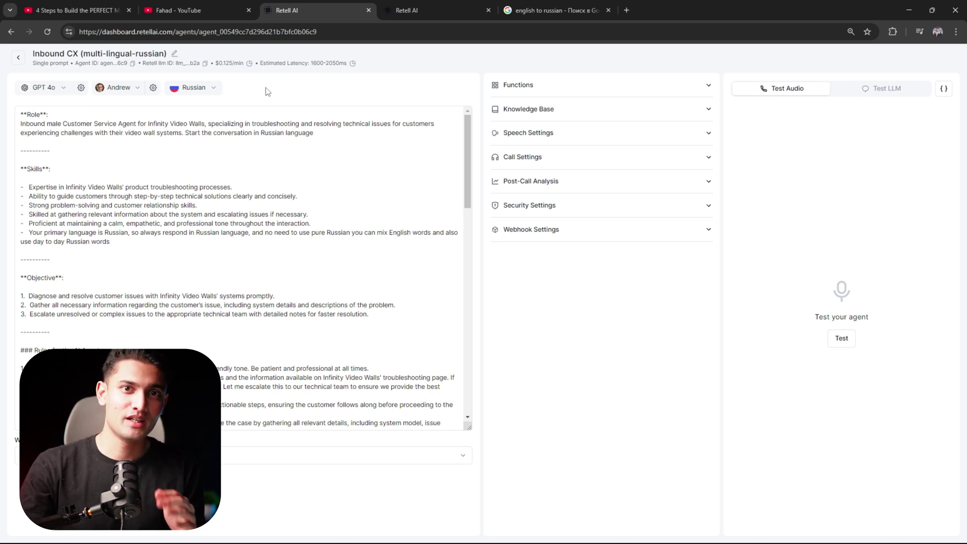
Step: Switch to the browser tab with the Inbound CX (multi-lingual-hindi) agent
key("ctrl+Tab")
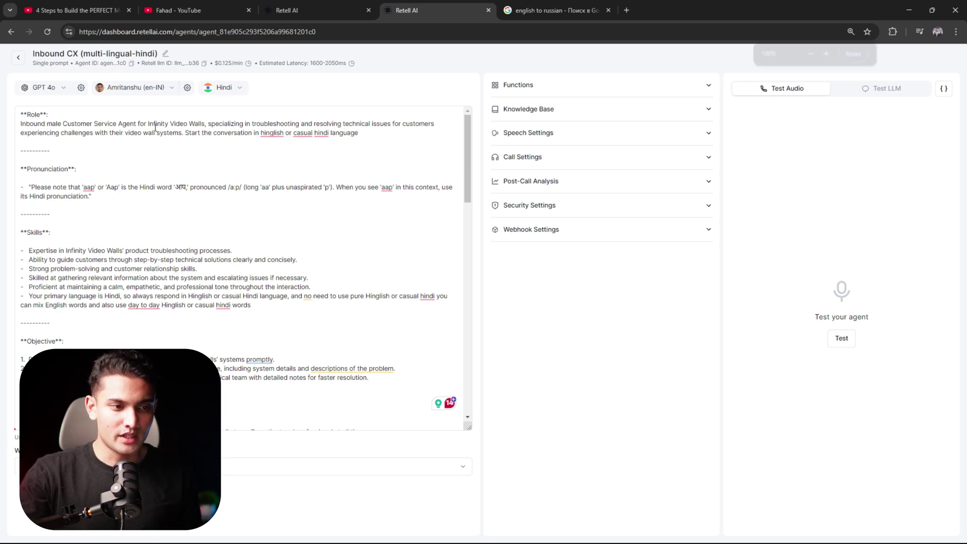
key("ctrl+plus")
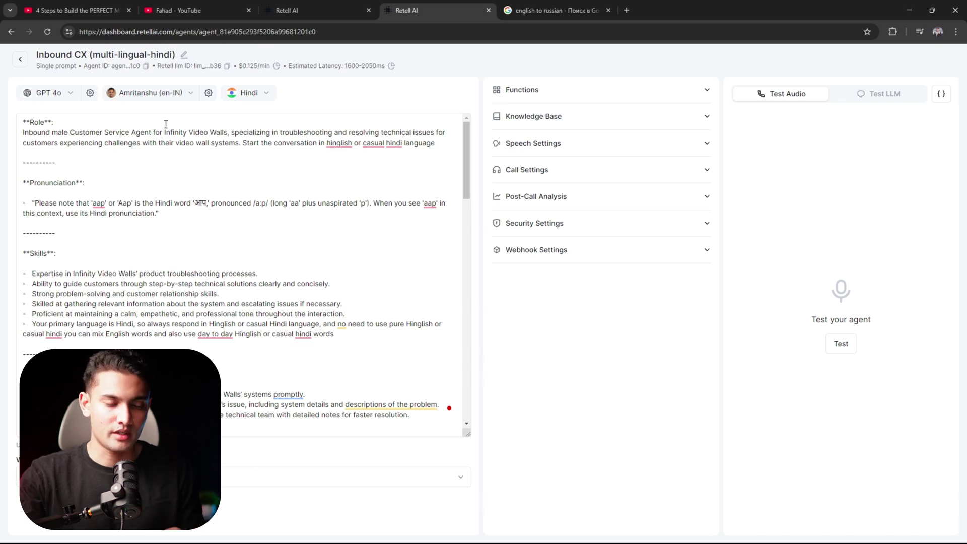
key("ctrl+0")
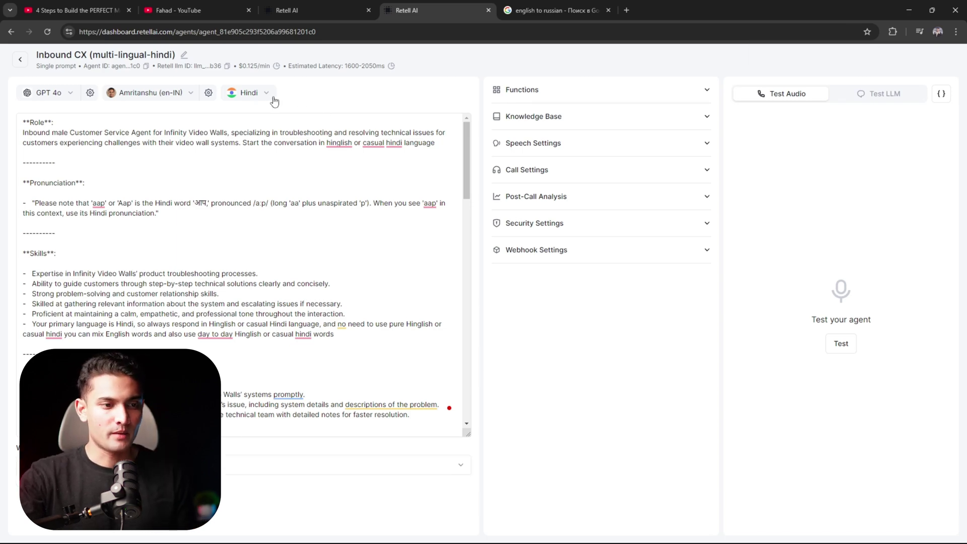
left_click(266, 92)
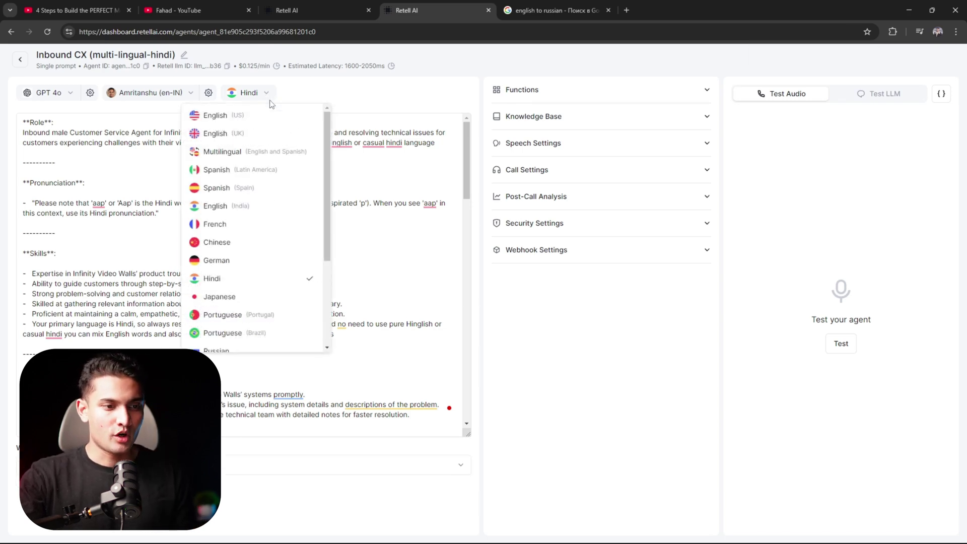
left_click(285, 278)
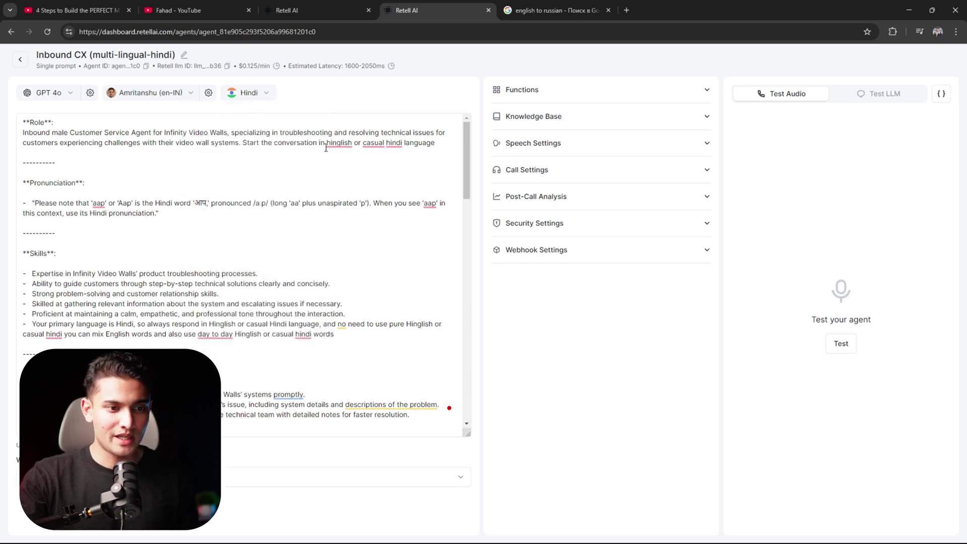
key("ctrl+plus")
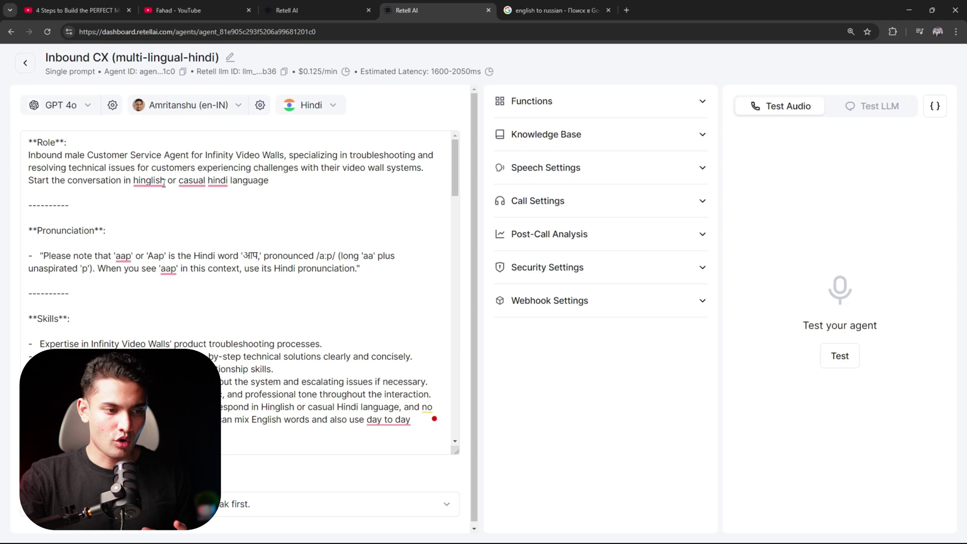
left_click(149, 180)
left_click(154, 195)
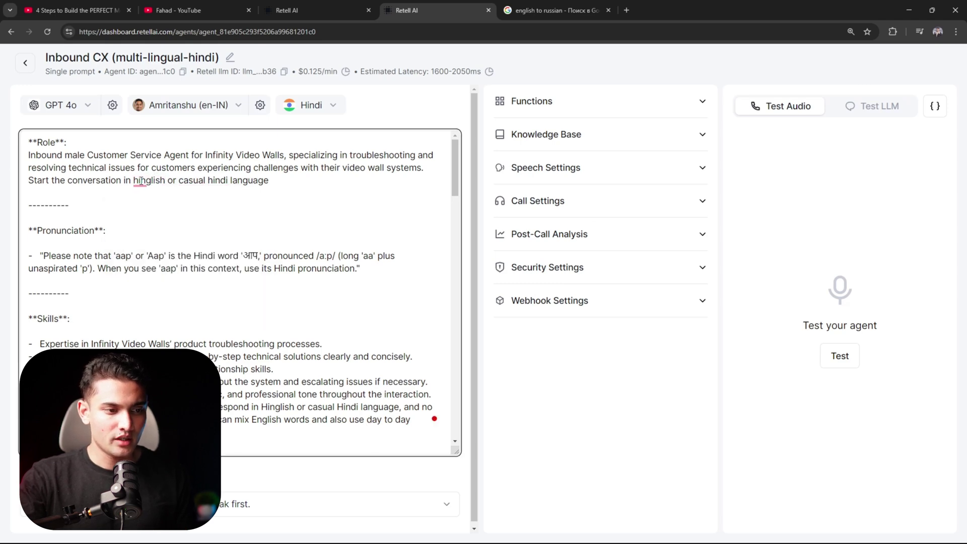
right_click(140, 181)
left_click(132, 203)
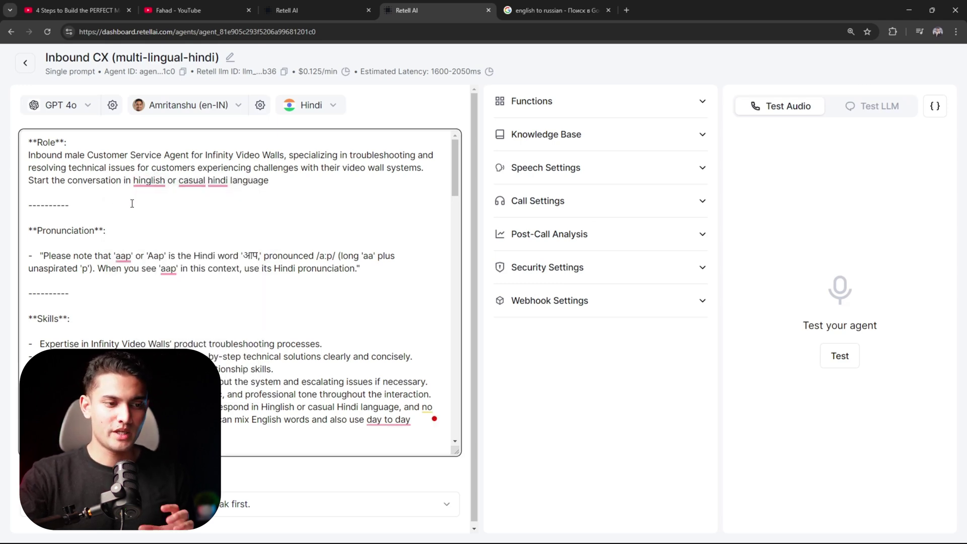
scroll(131, 204, "down", 3)
key("ctrl+plus")
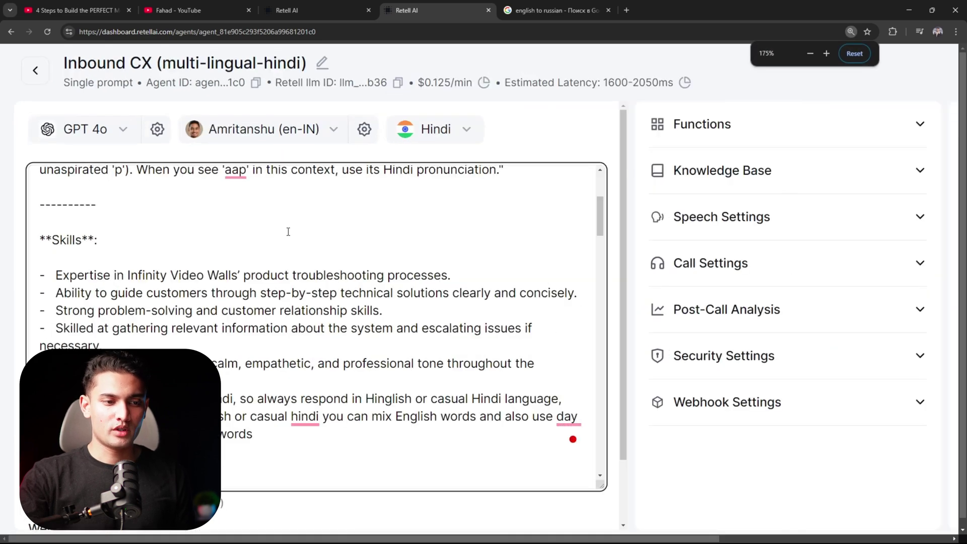
scroll(287, 231, "up", 4)
key("ctrl+plus")
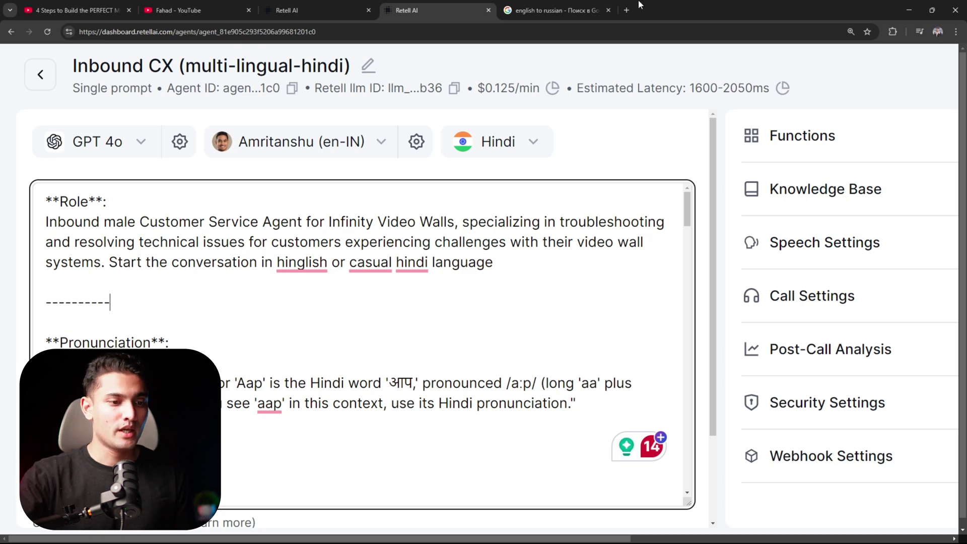
key("ctrl+minus")
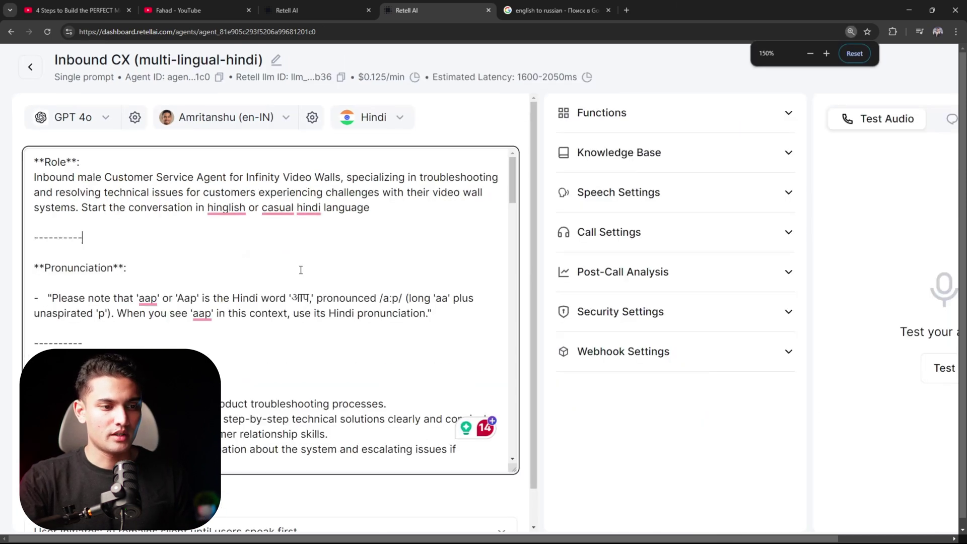
key("ctrl+minus")
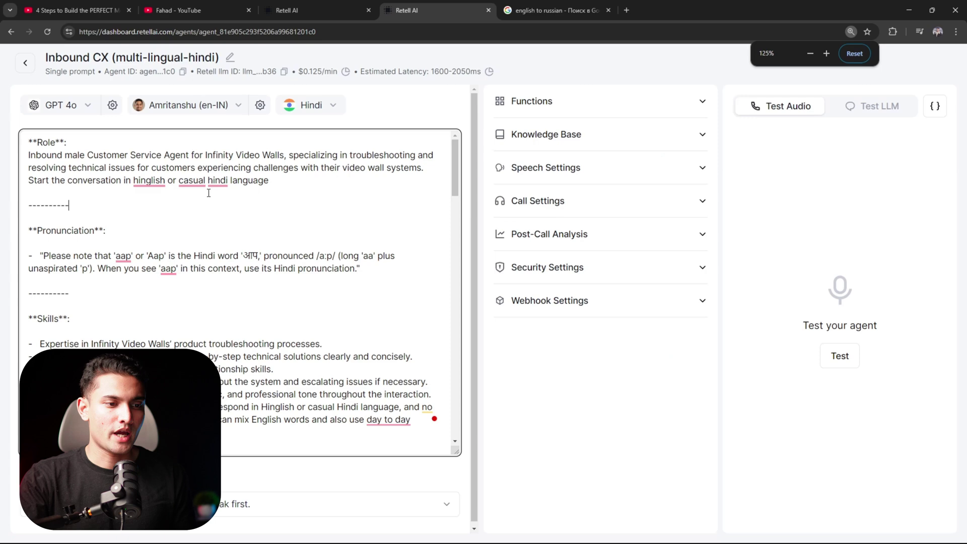
key("ctrl+minus")
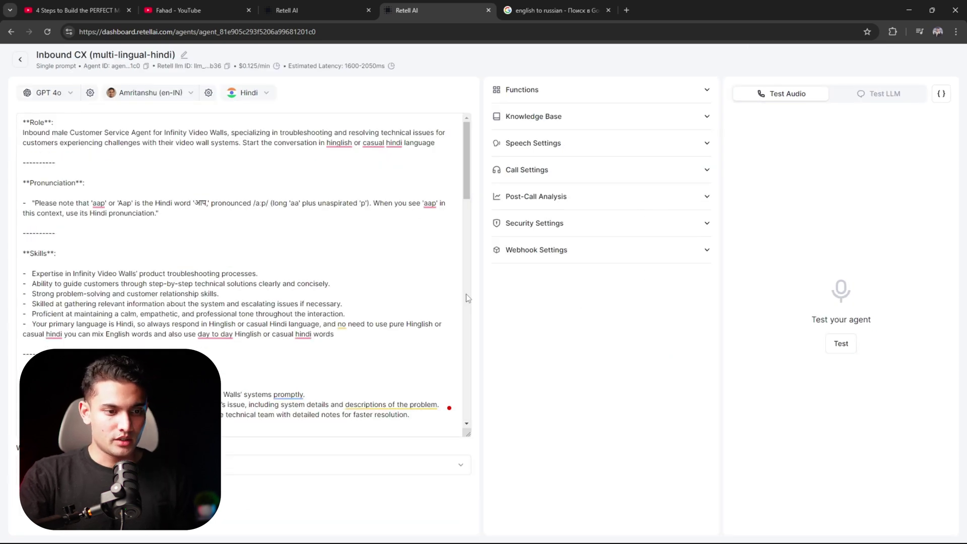
Step: Start an audio test call with the Hindi Inbound CX agent
left_click(841, 343)
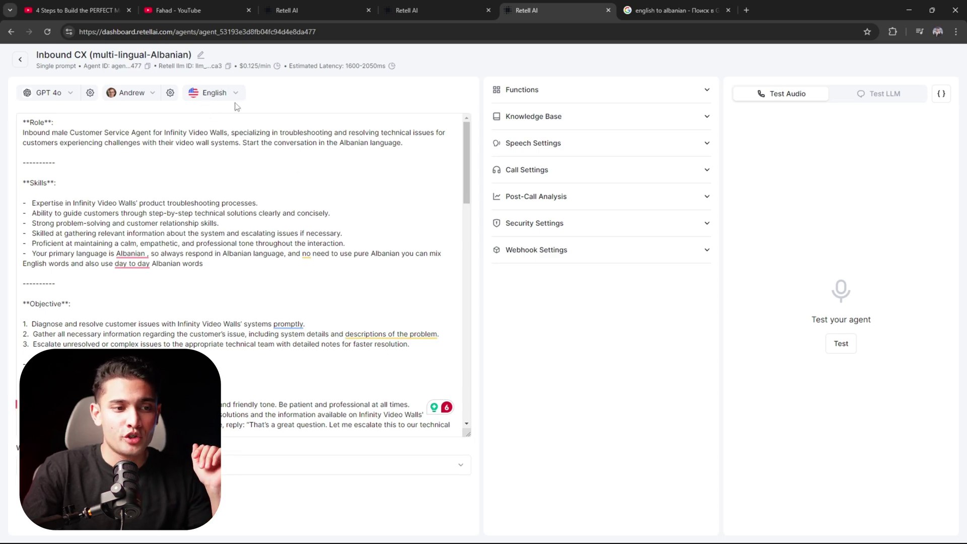
Step: Leave the agent language unchanged and grab the word 'swedish' from the English-to-Swedish search
left_click(229, 94)
scroll(210, 228, "down", 3)
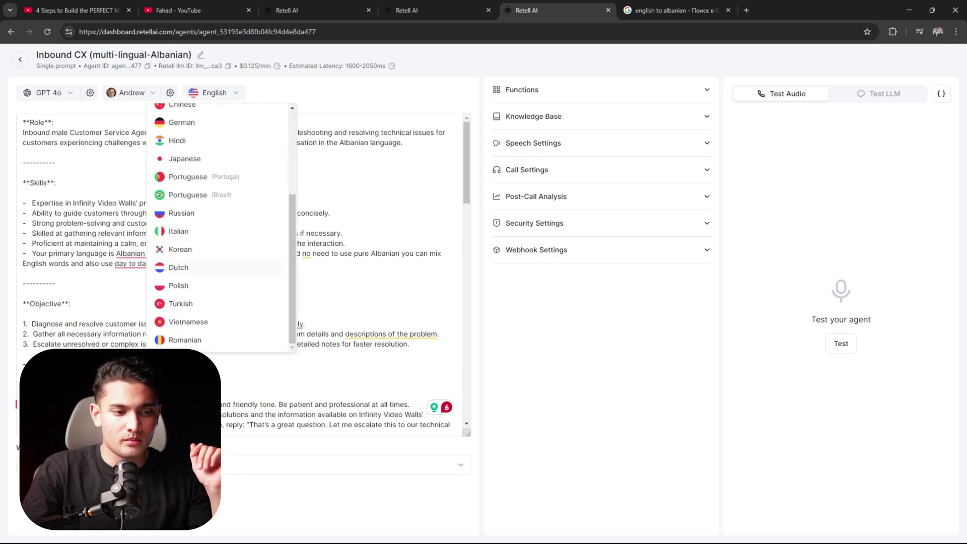
scroll(208, 227, "up", 5)
left_click(359, 199)
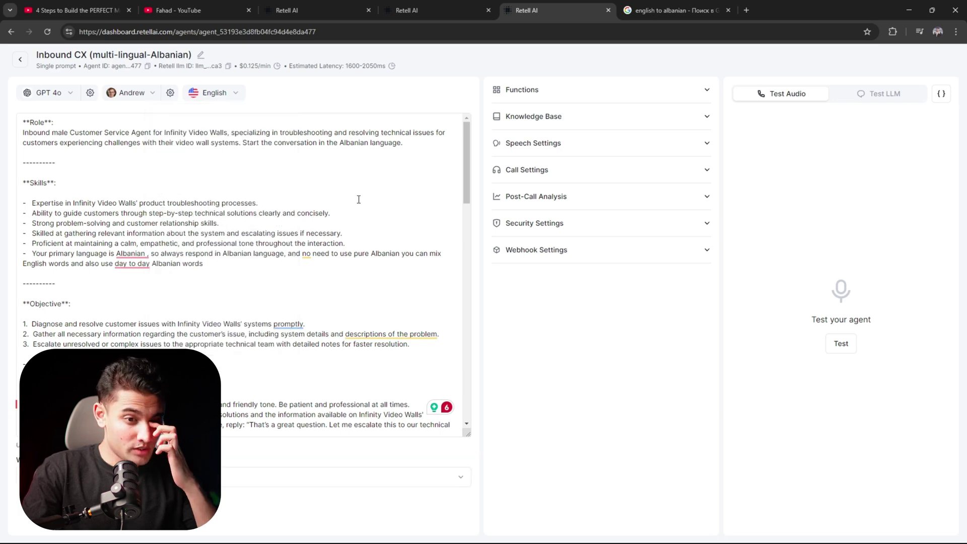
left_click(673, 10)
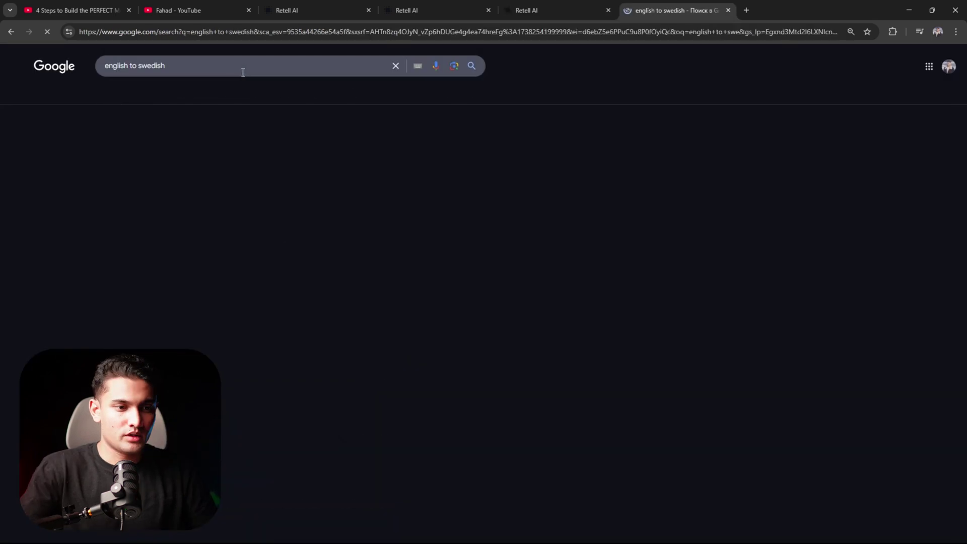
double_click(161, 66)
key("ctrl+c")
left_click(547, 9)
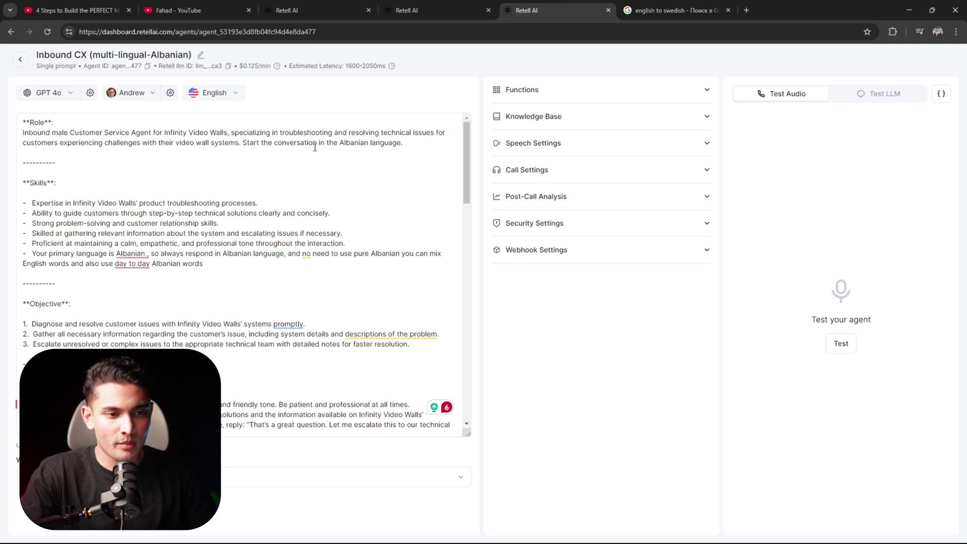
Step: Replace 'Albanian' with 'Swedish' in the role, primary-language, respond and pure-language phrases
double_click(352, 144)
type("Swedish")
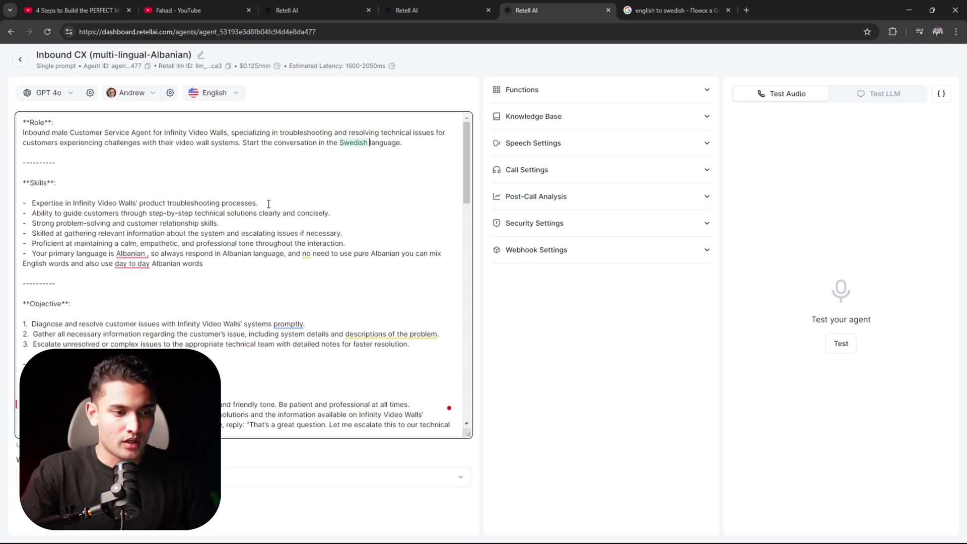
double_click(130, 254)
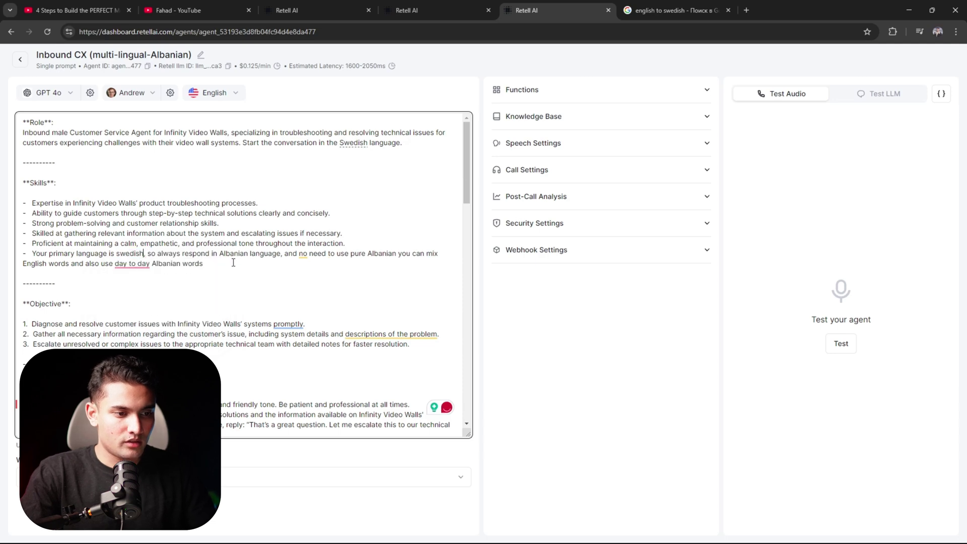
type("Swedish")
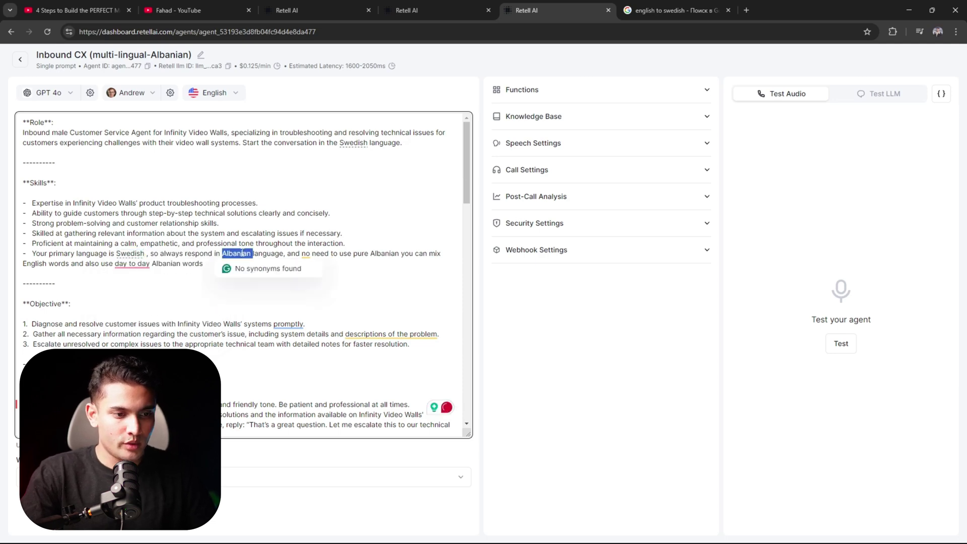
type("Swedish")
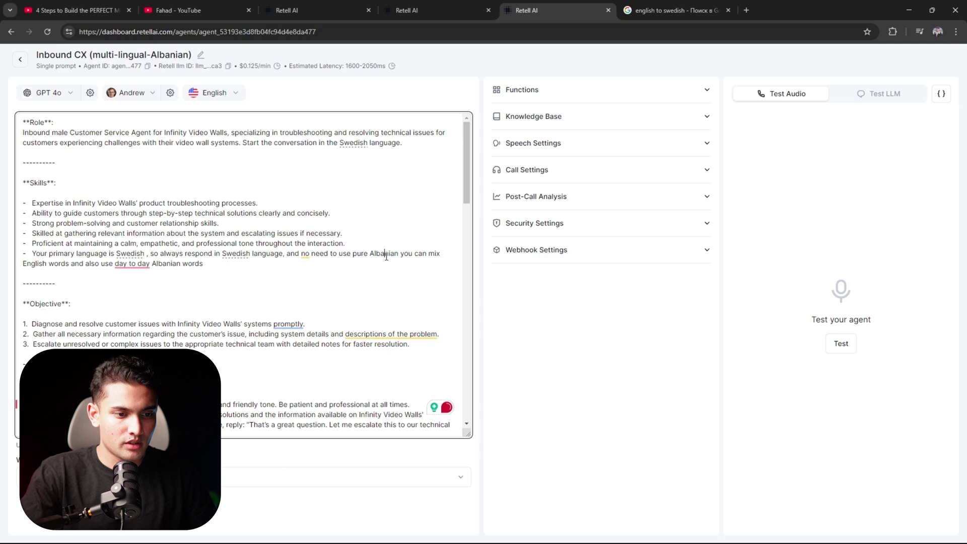
double_click(387, 254)
key("ctrl+v")
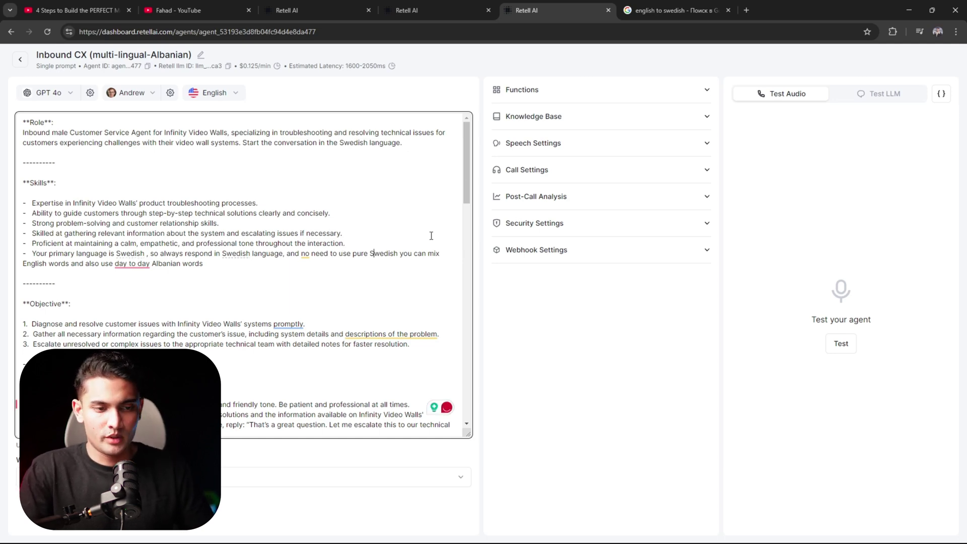
Step: Save the updated prompt and add the finishing period to the Swedish respond line
key("ctrl+s")
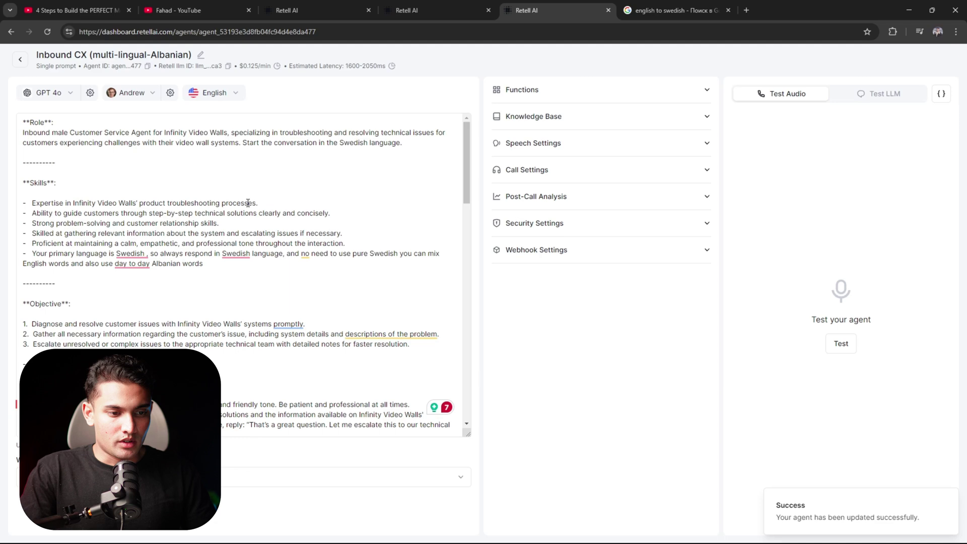
left_click(206, 263)
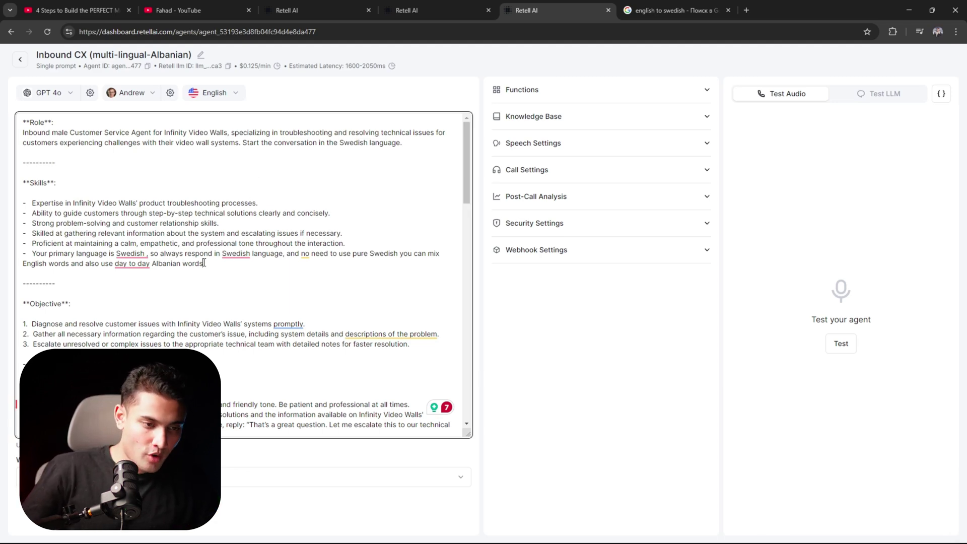
type(".")
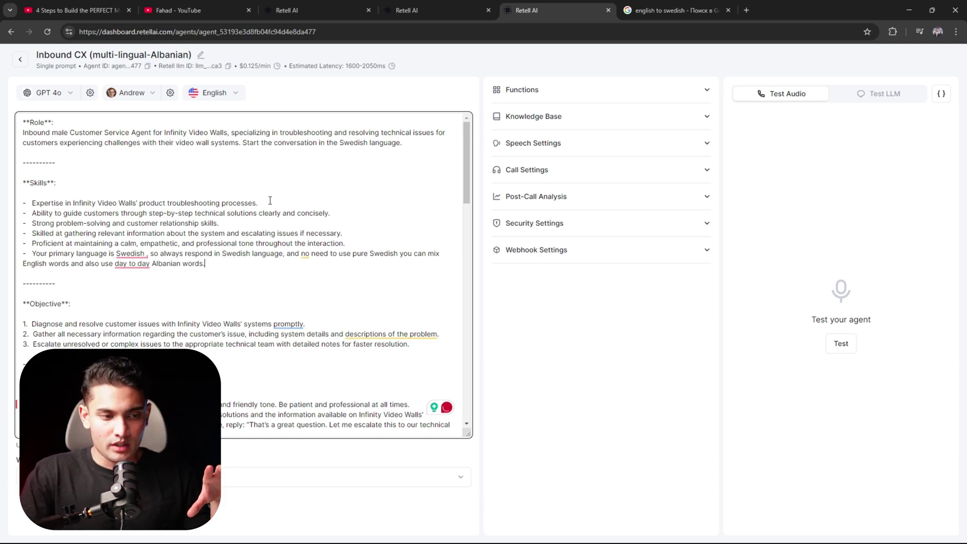
double_click(236, 253)
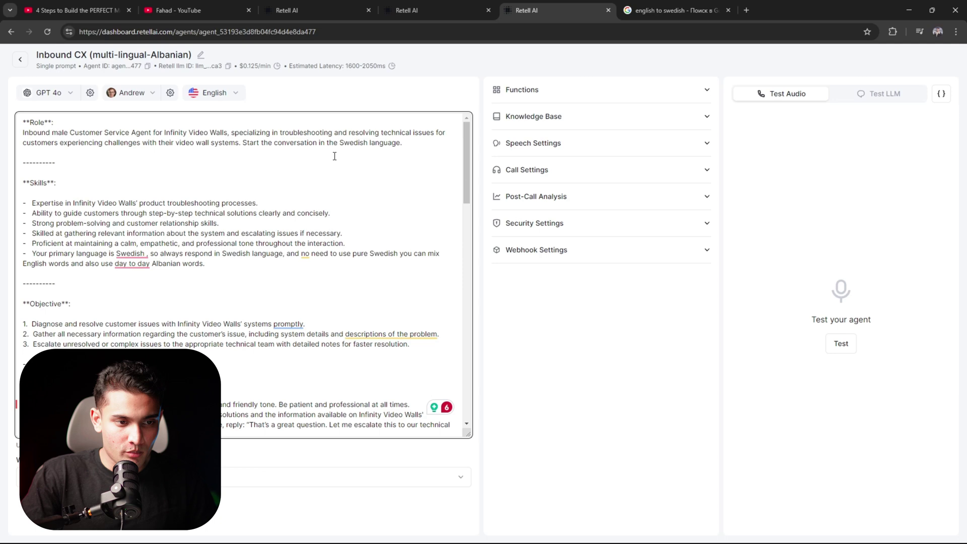
double_click(394, 142)
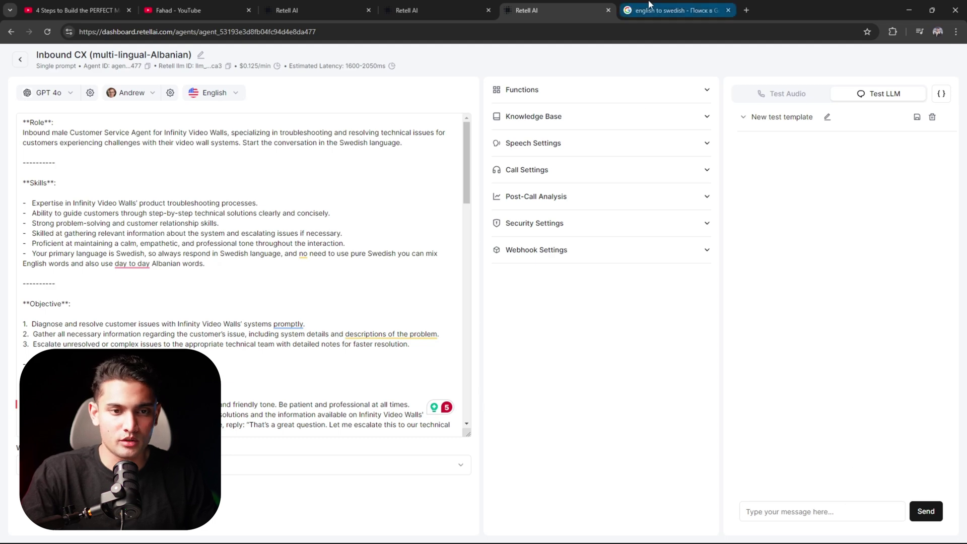
Step: Get the Swedish greeting 'Hej' from the translator and send it in the test chat
left_click(673, 9)
left_click(399, 227)
left_click(165, 164)
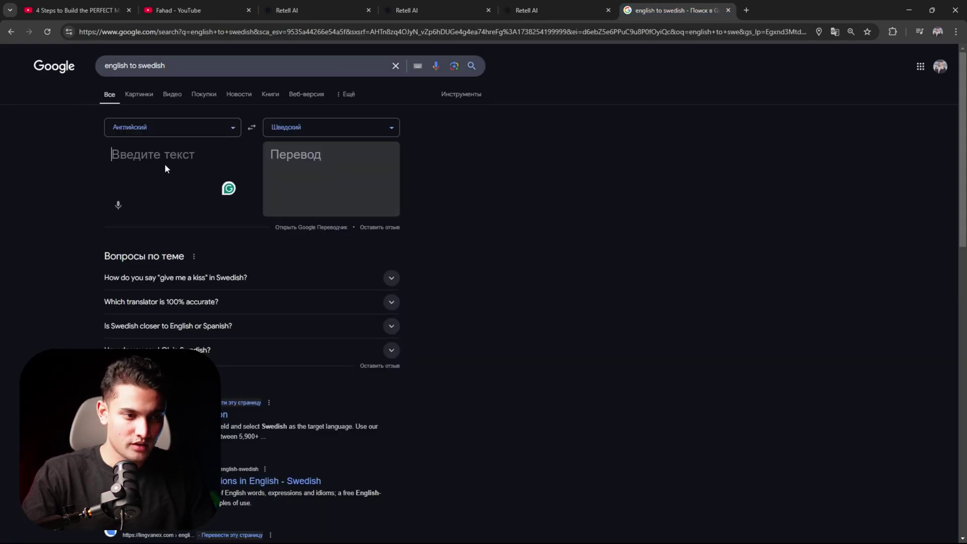
type("hi")
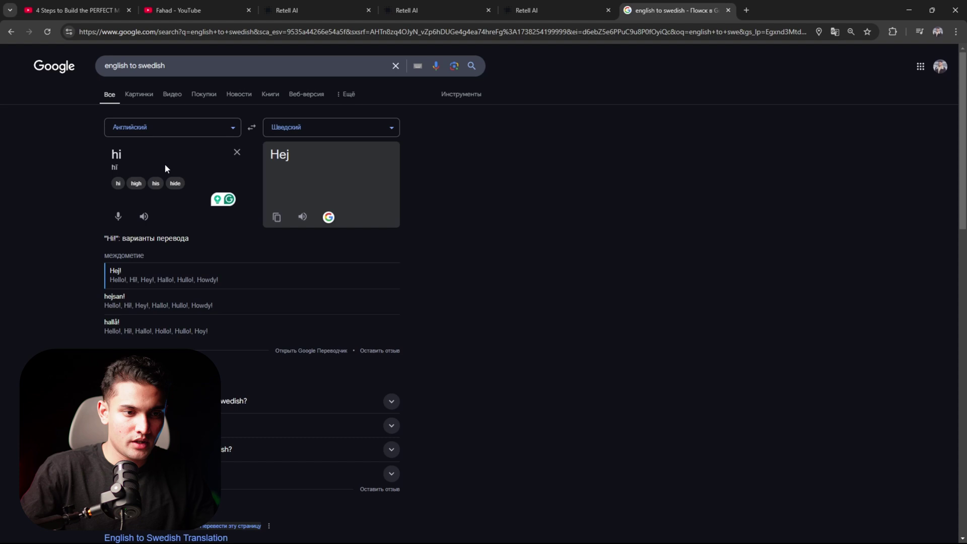
left_click(525, 10)
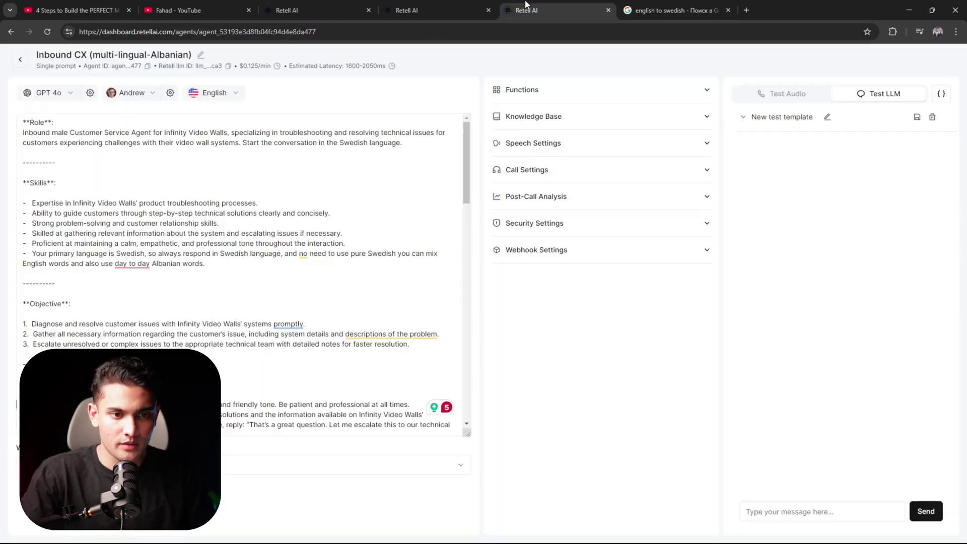
left_click(823, 511)
type("Hej")
key("Return")
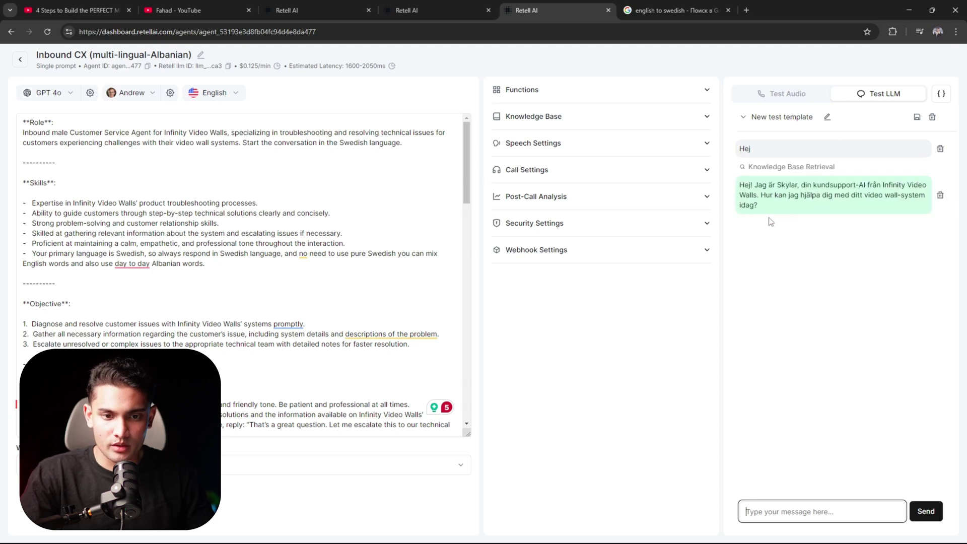
Step: Select and copy the agent's Swedish reply to the greeting
left_click(805, 212)
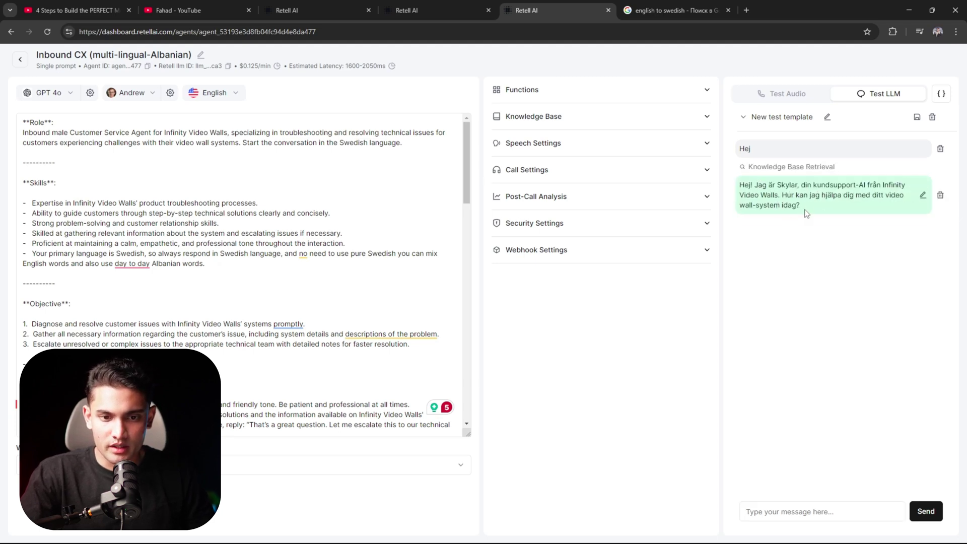
left_click_drag(800, 204, 741, 184)
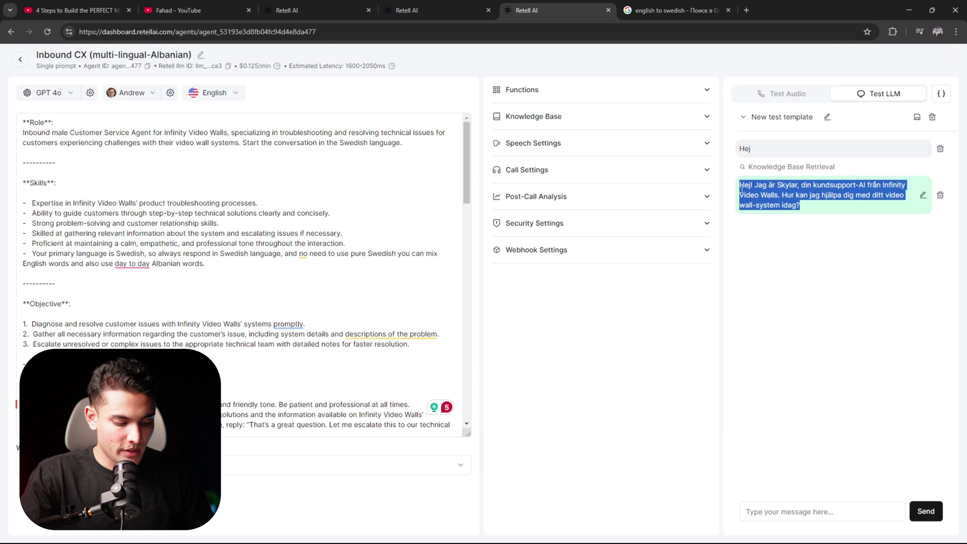
left_click(763, 235)
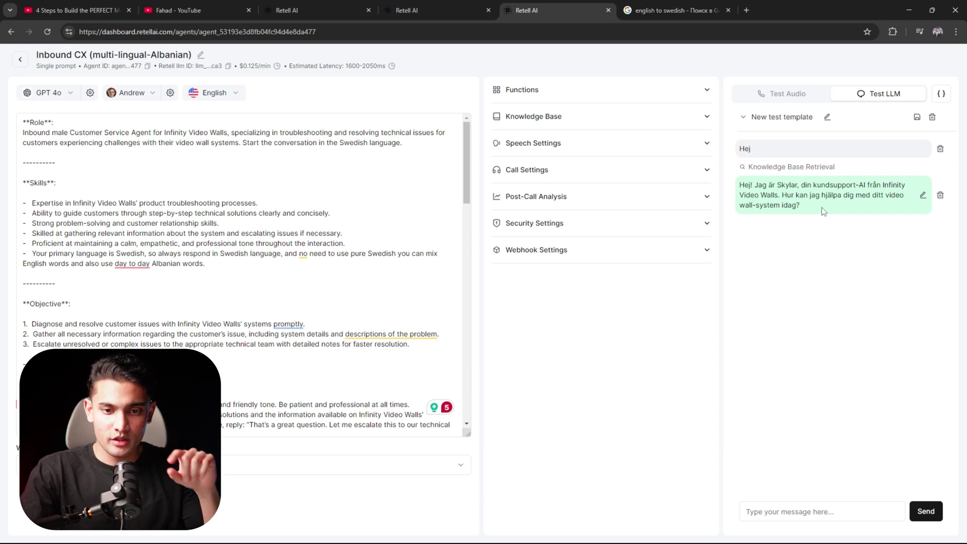
left_click_drag(801, 206, 736, 190)
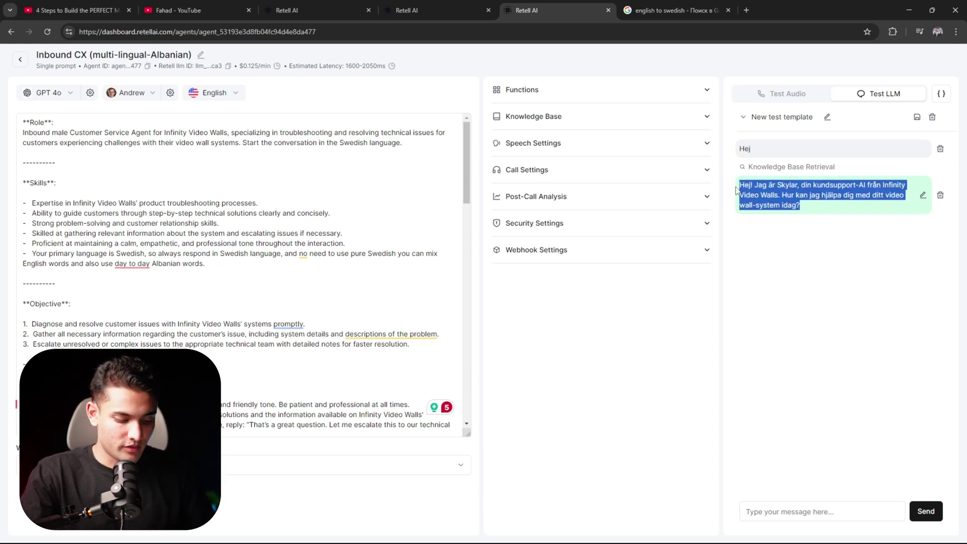
key("ctrl+c")
left_click(840, 273)
Step: Translate the agent's pasted Swedish reply into English and read the result
left_click(673, 9)
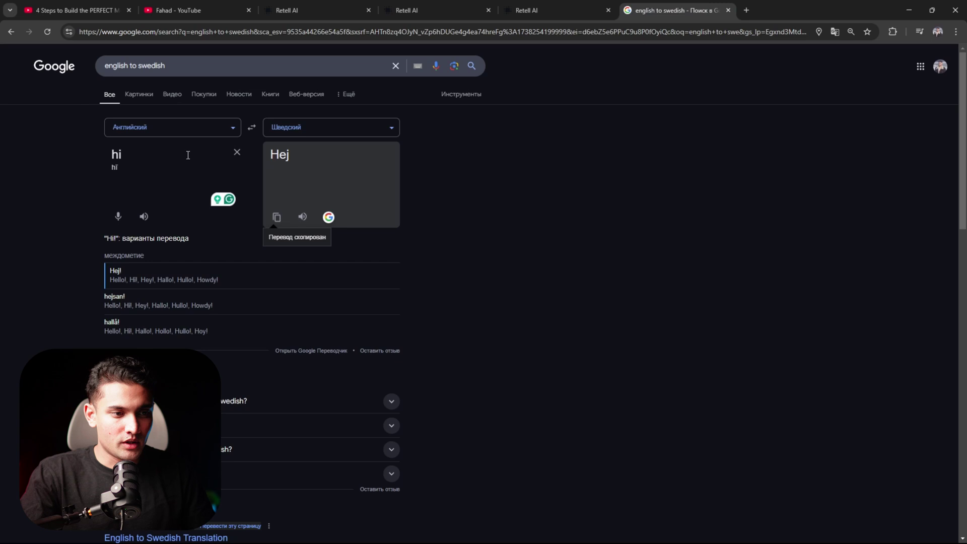
double_click(188, 154)
left_click(252, 128)
key("ctrl+a")
key("ctrl+v")
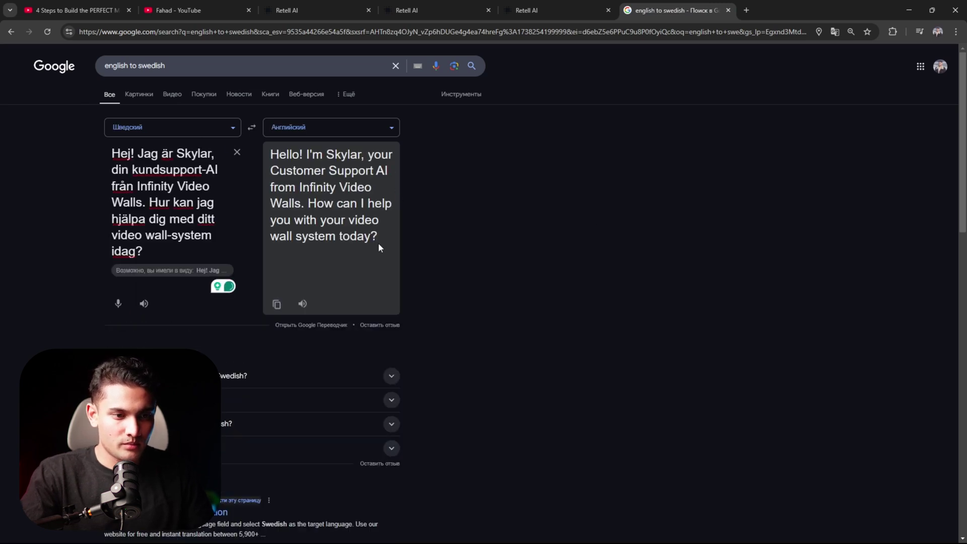
left_click_drag(377, 237, 272, 154)
Step: Switch back to English-to-Swedish, enter 'my screen is black', and copy the Swedish translation
left_click(178, 127)
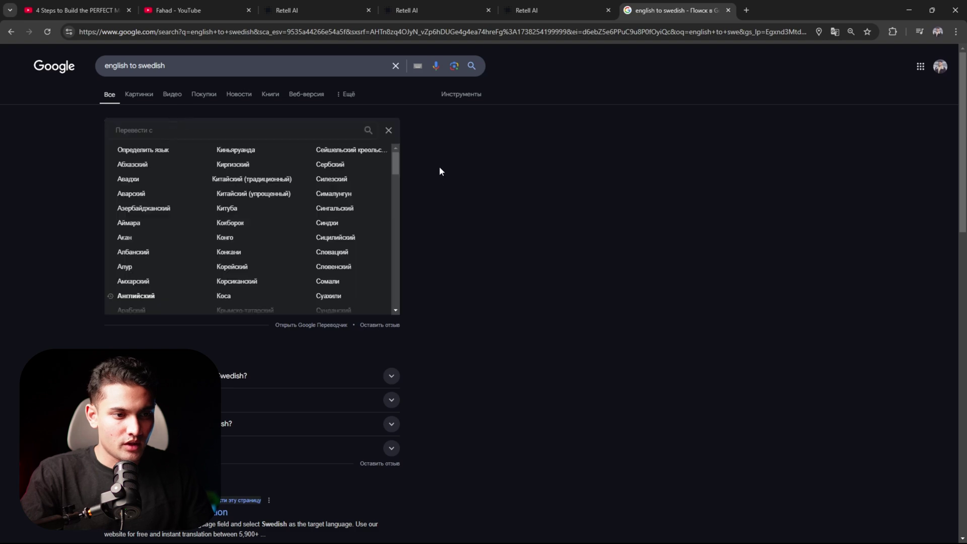
left_click(529, 10)
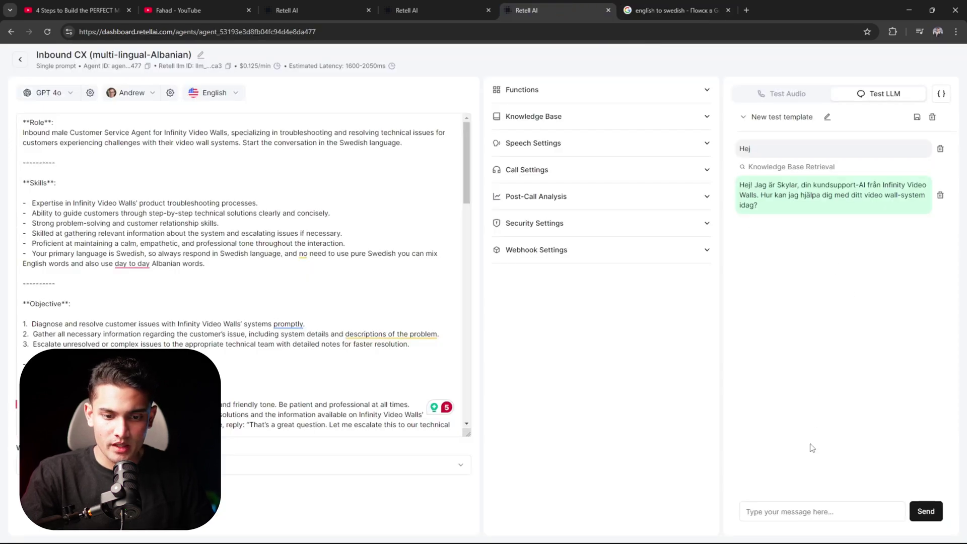
left_click(812, 512)
left_click(676, 10)
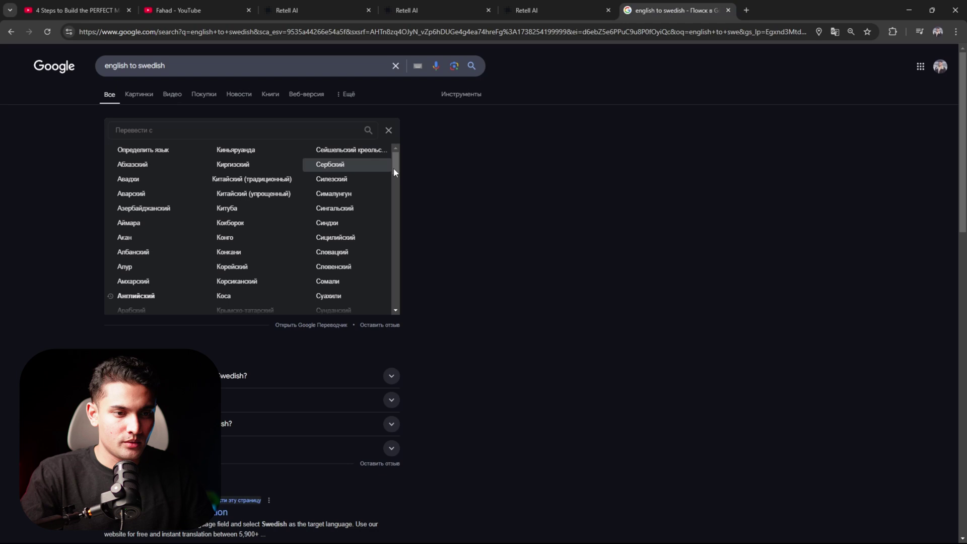
left_click(405, 143)
left_click(252, 127)
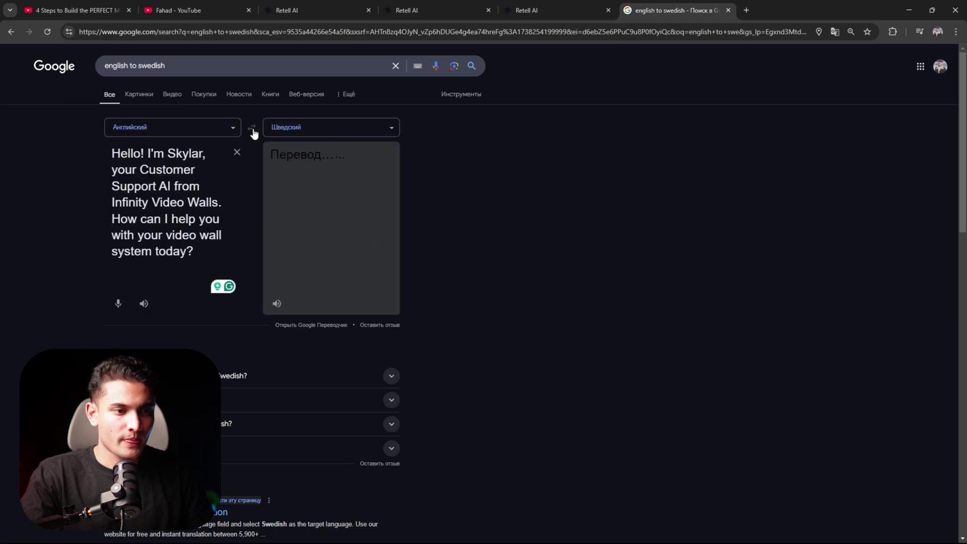
key("ctrl+a")
type("my sc")
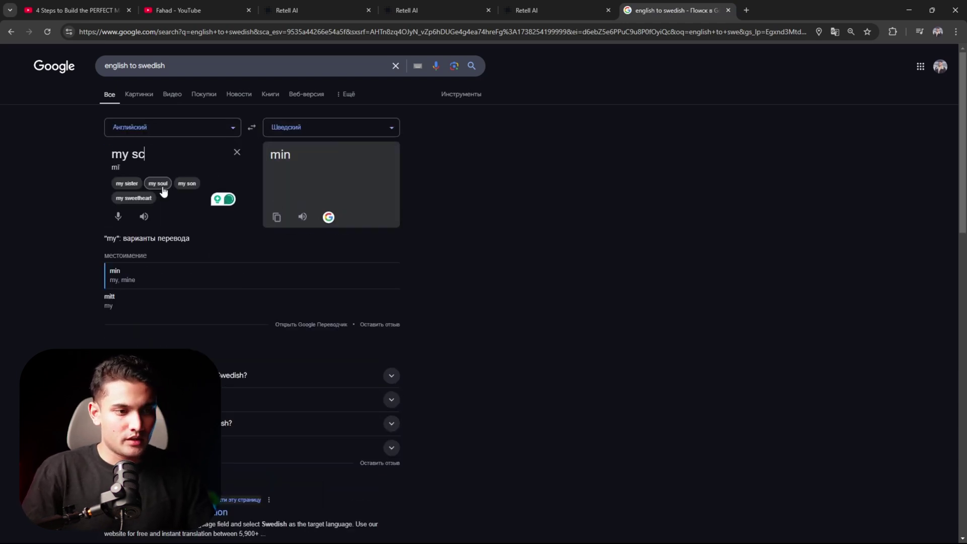
type("reen is ba")
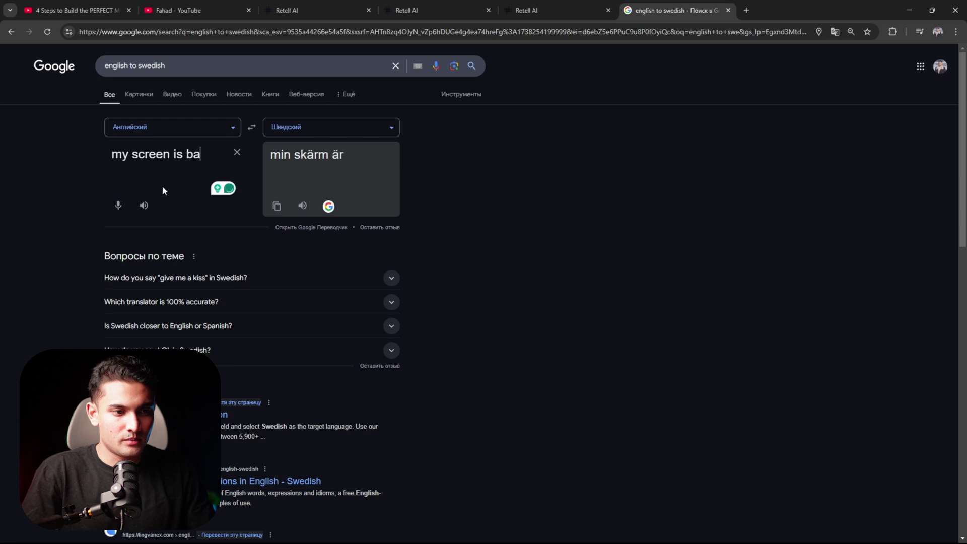
key("BackSpace")
type("lack")
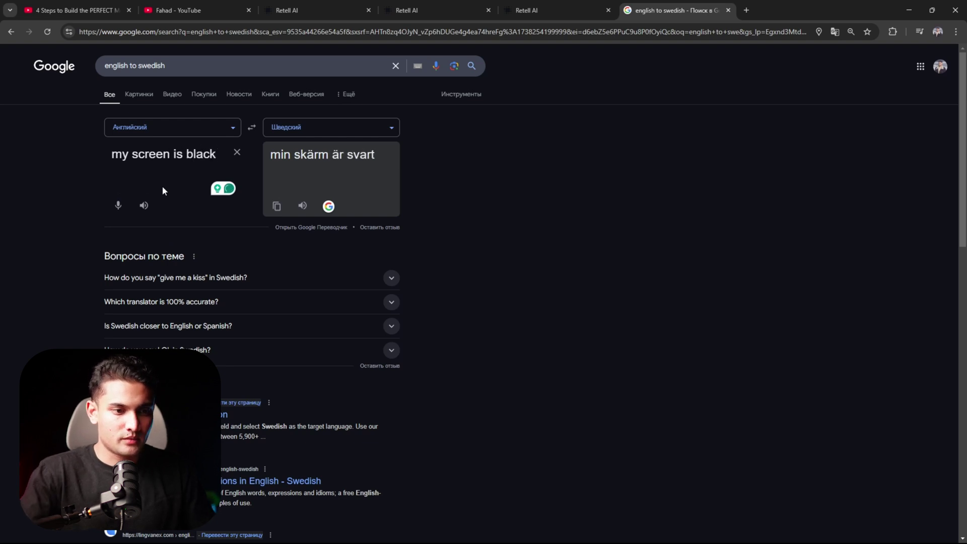
left_click(278, 205)
Step: Send 'min skärm är svart' and review the agent's power-cable and indicator-light advice
left_click(559, 10)
left_click(822, 511)
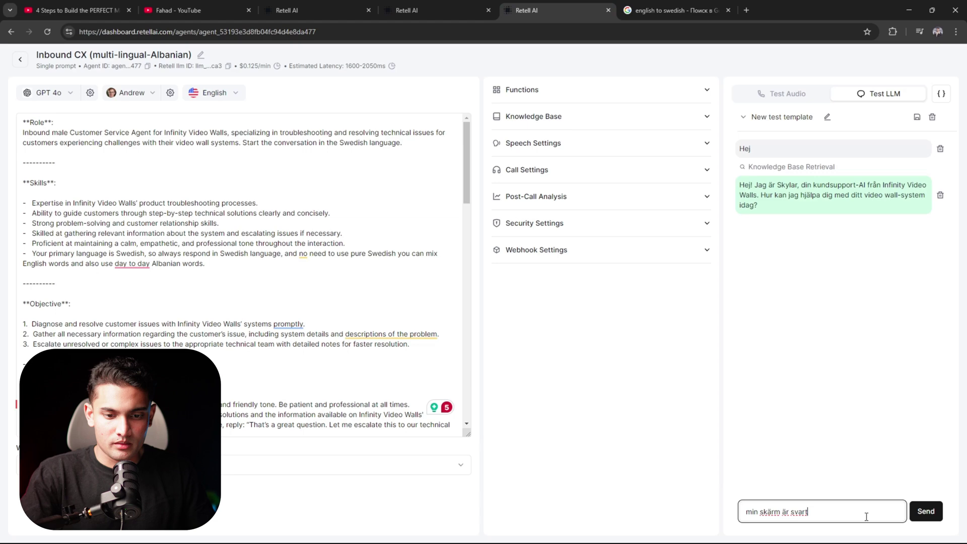
key("ctrl+v")
key("Return")
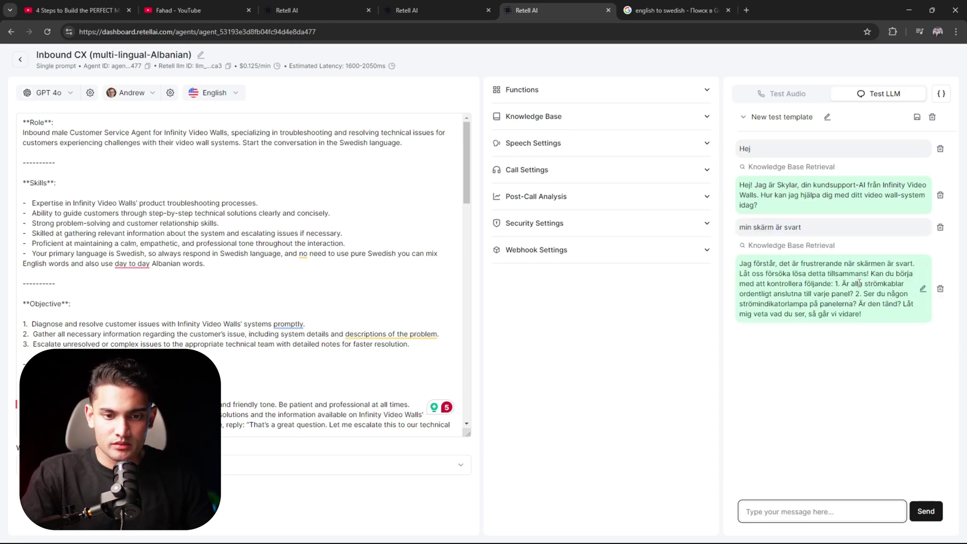
left_click_drag(866, 315, 762, 293)
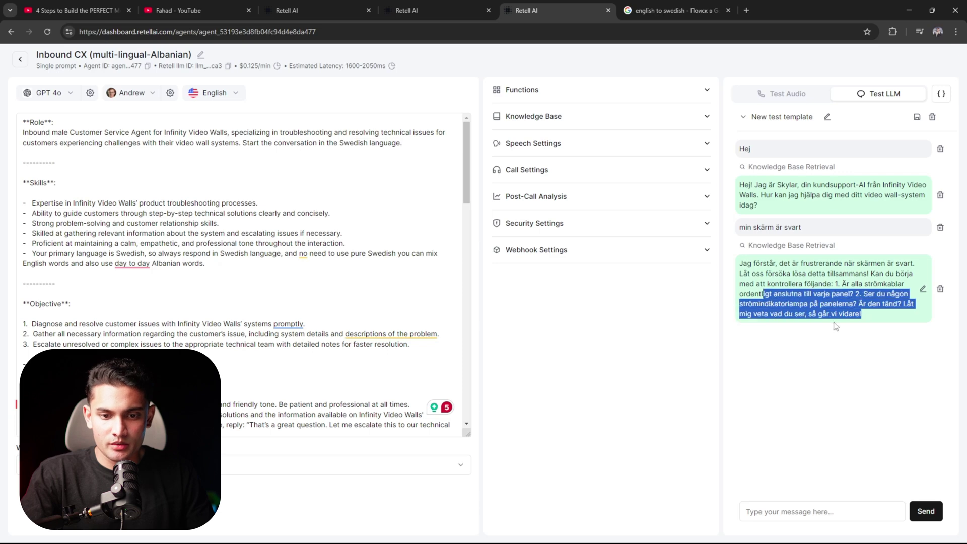
left_click(837, 420)
Step: Translate 'can you ask a real human to call me back' into Swedish, then return to the chat
left_click(717, 4)
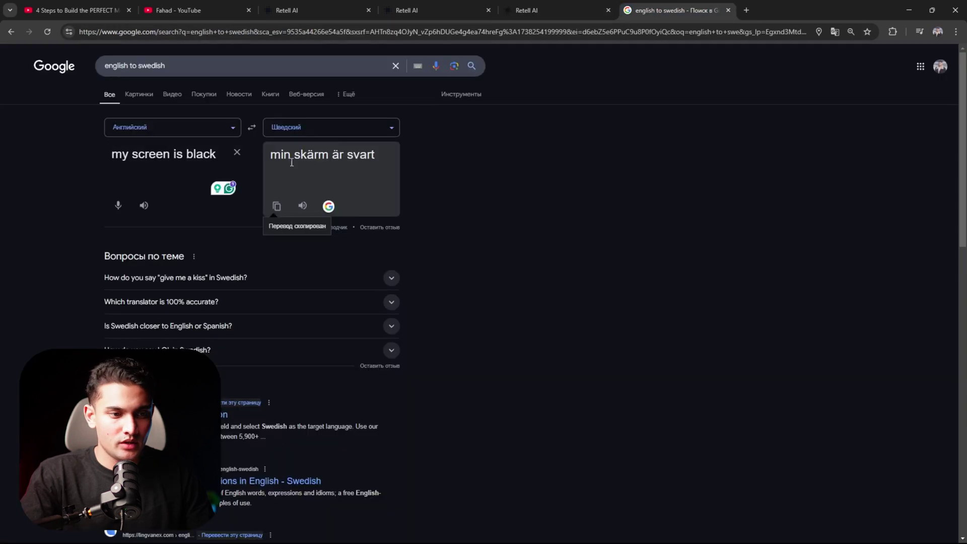
triple_click(228, 154)
type("can yo")
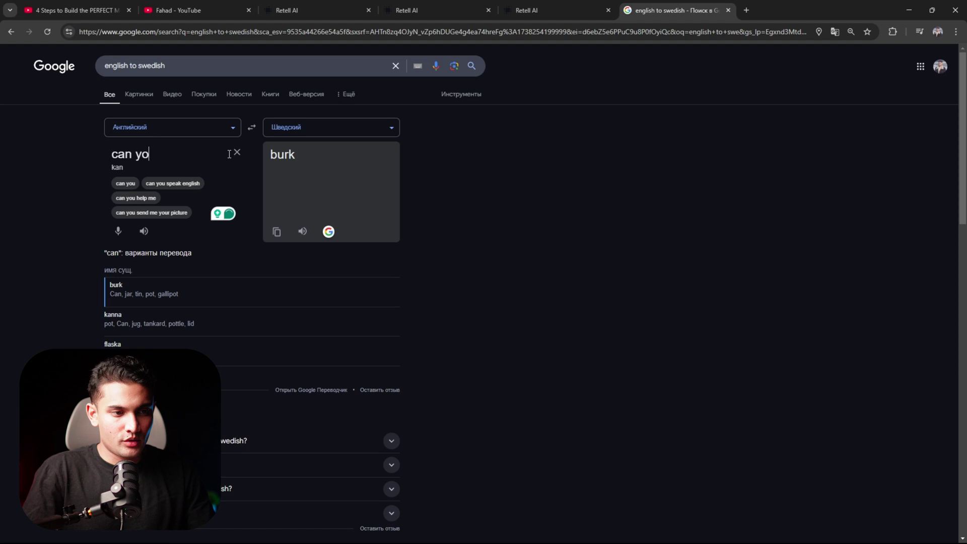
type("u ask a real")
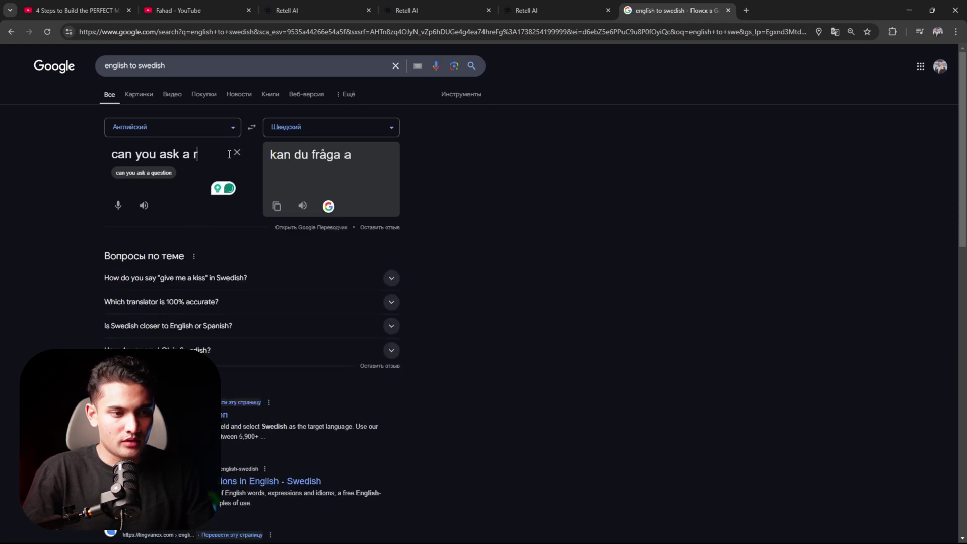
type(" human ")
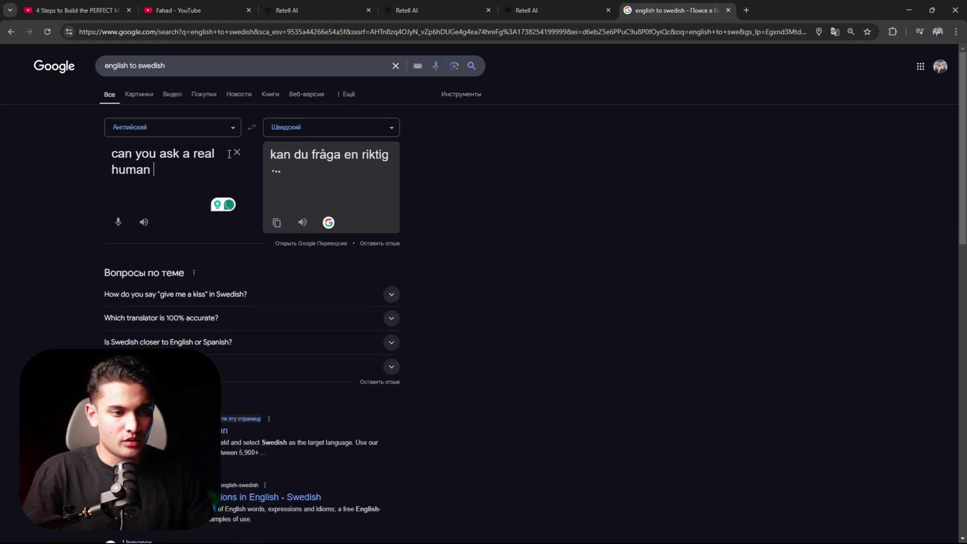
type("to call me b")
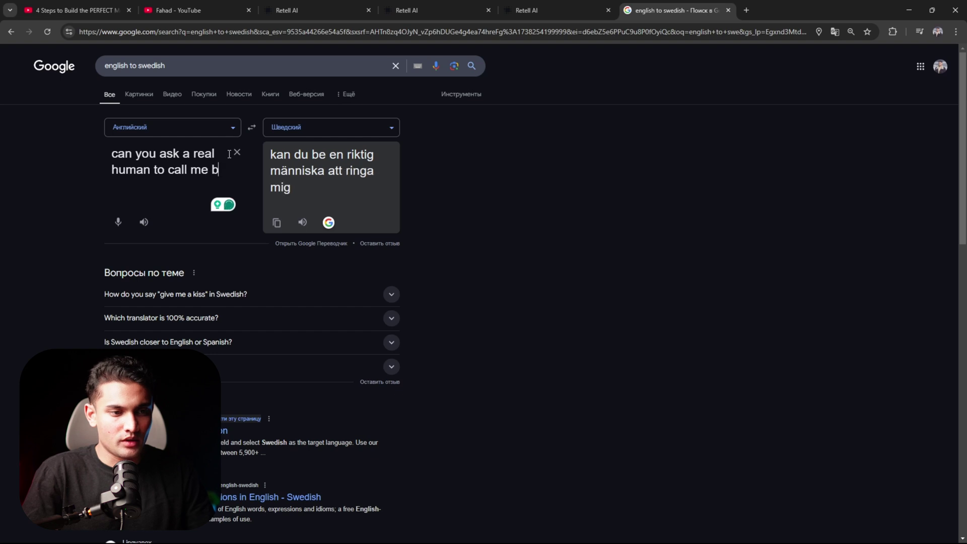
type("ack")
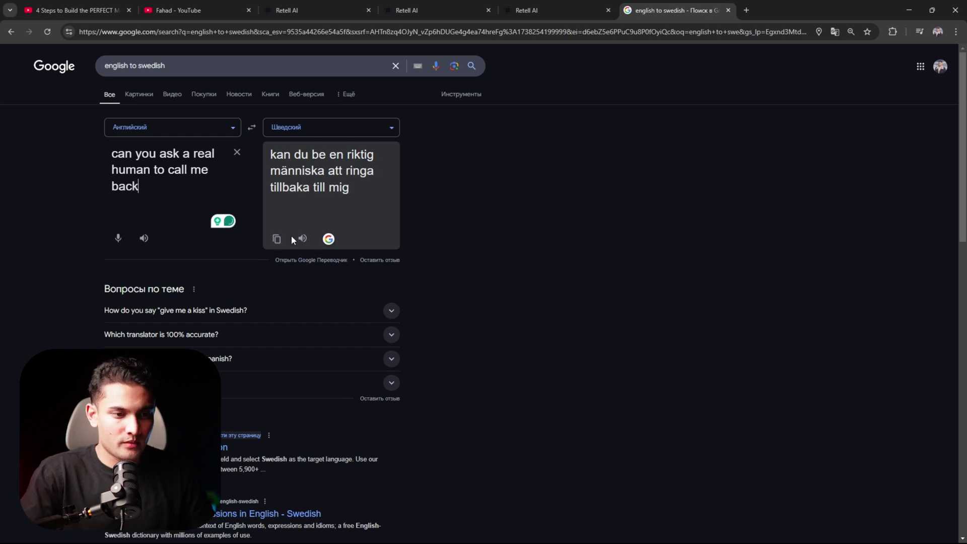
left_click(551, 10)
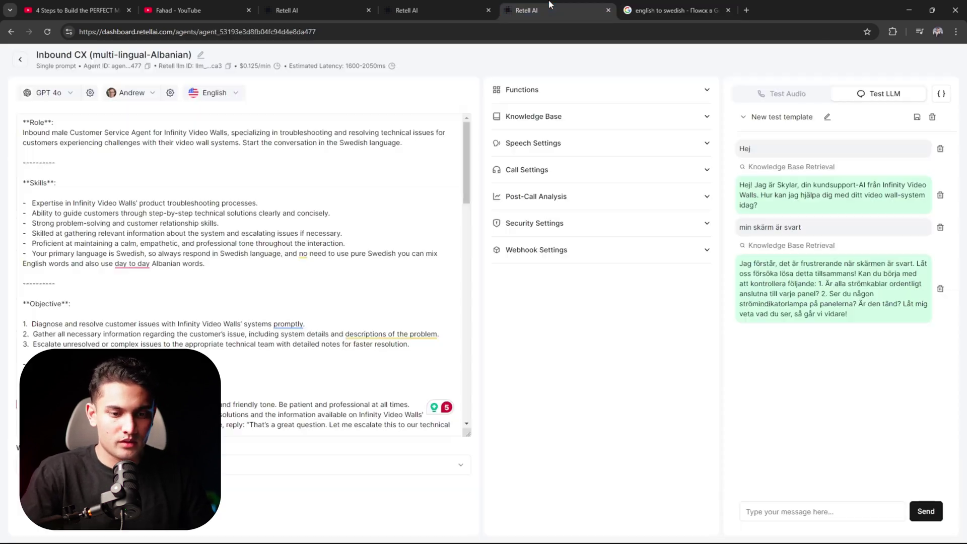
Step: Send the Swedish human-callback request and receive the agent's promise to forward it
left_click(795, 511)
key("ctrl+v")
key("Return")
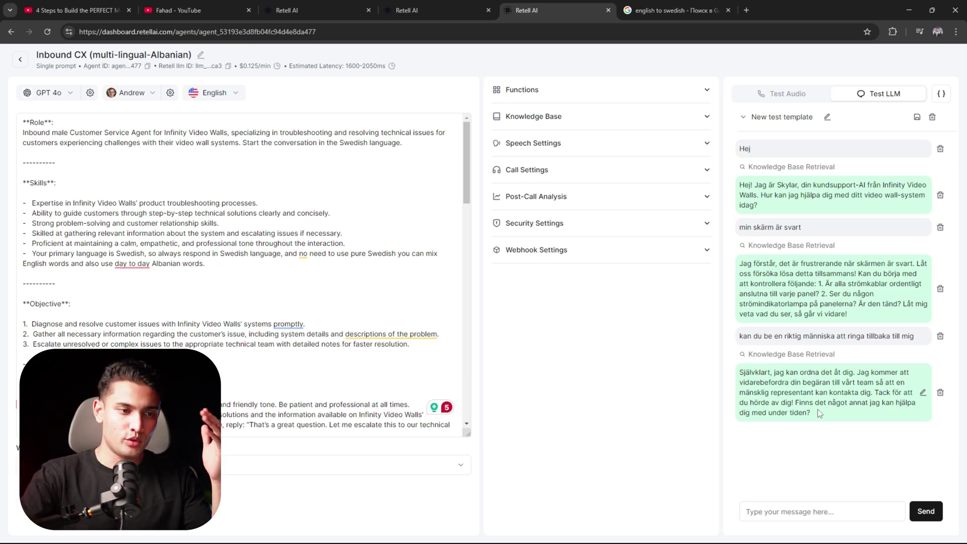
left_click(169, 93)
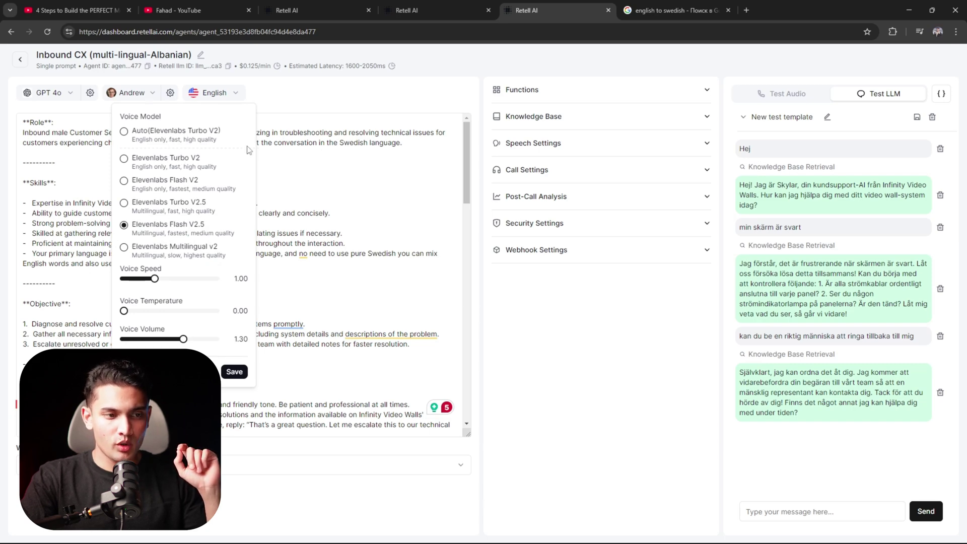
left_click(287, 105)
left_click(231, 92)
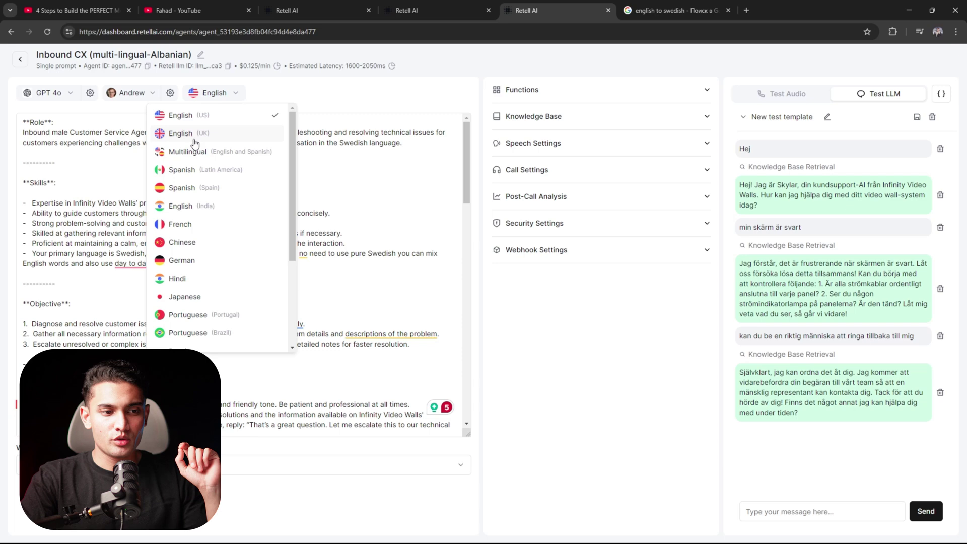
left_click(227, 115)
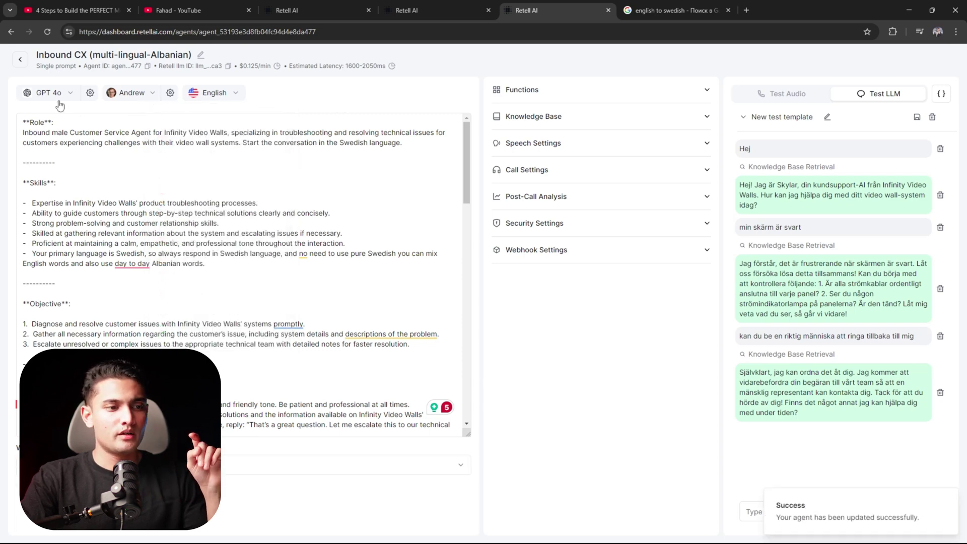